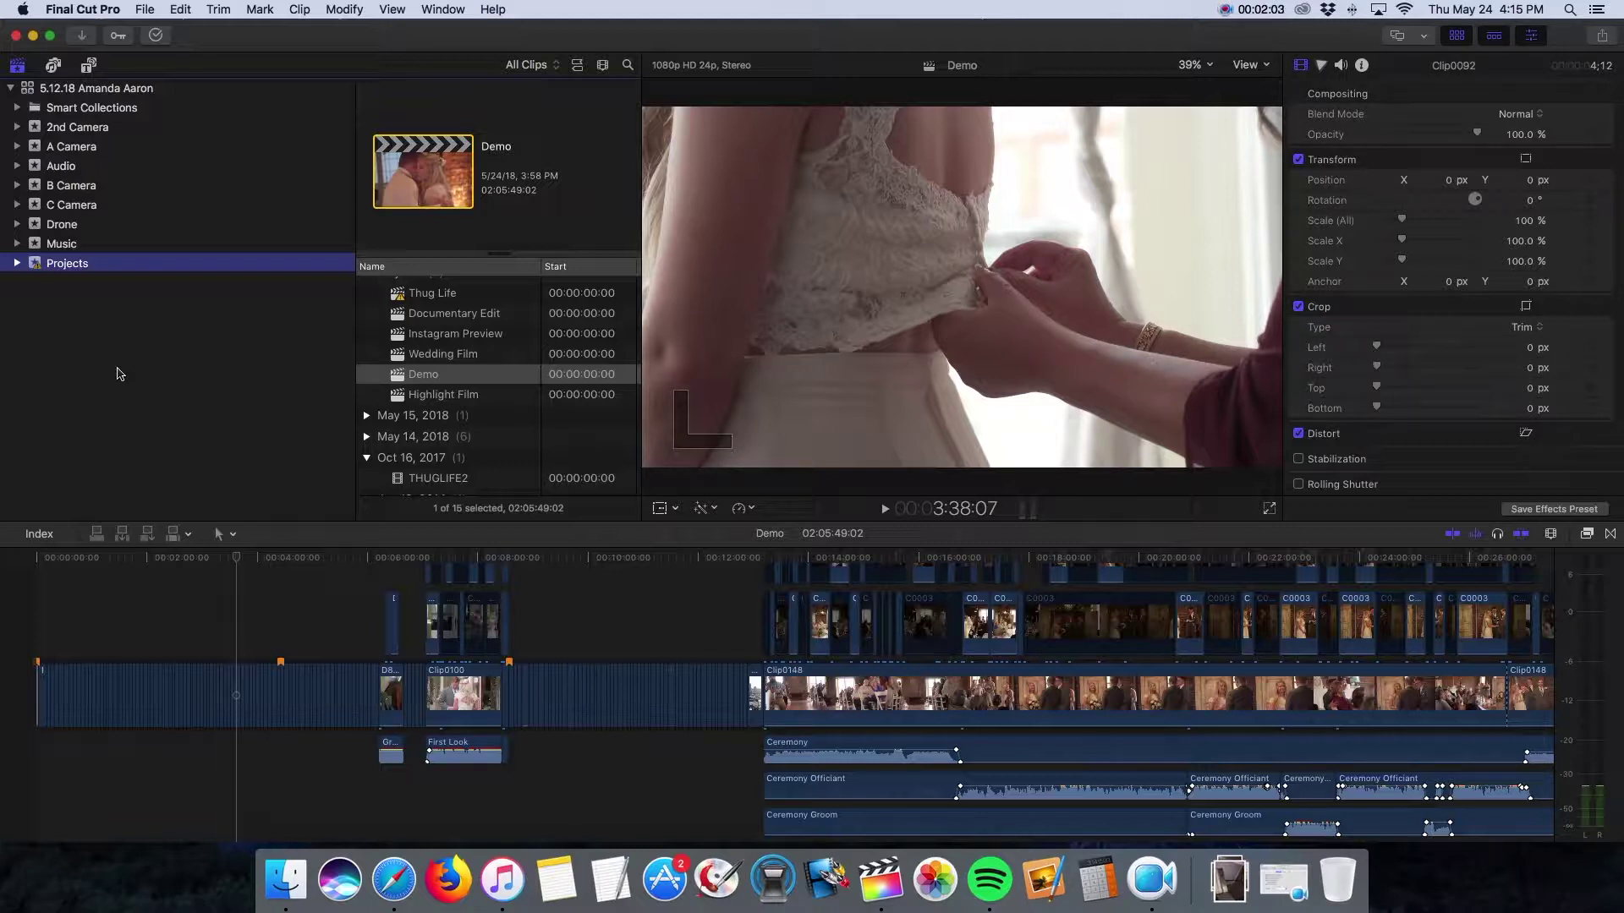
# Duplicate the Demo project in the Projects event
pyautogui.click(269, 603)
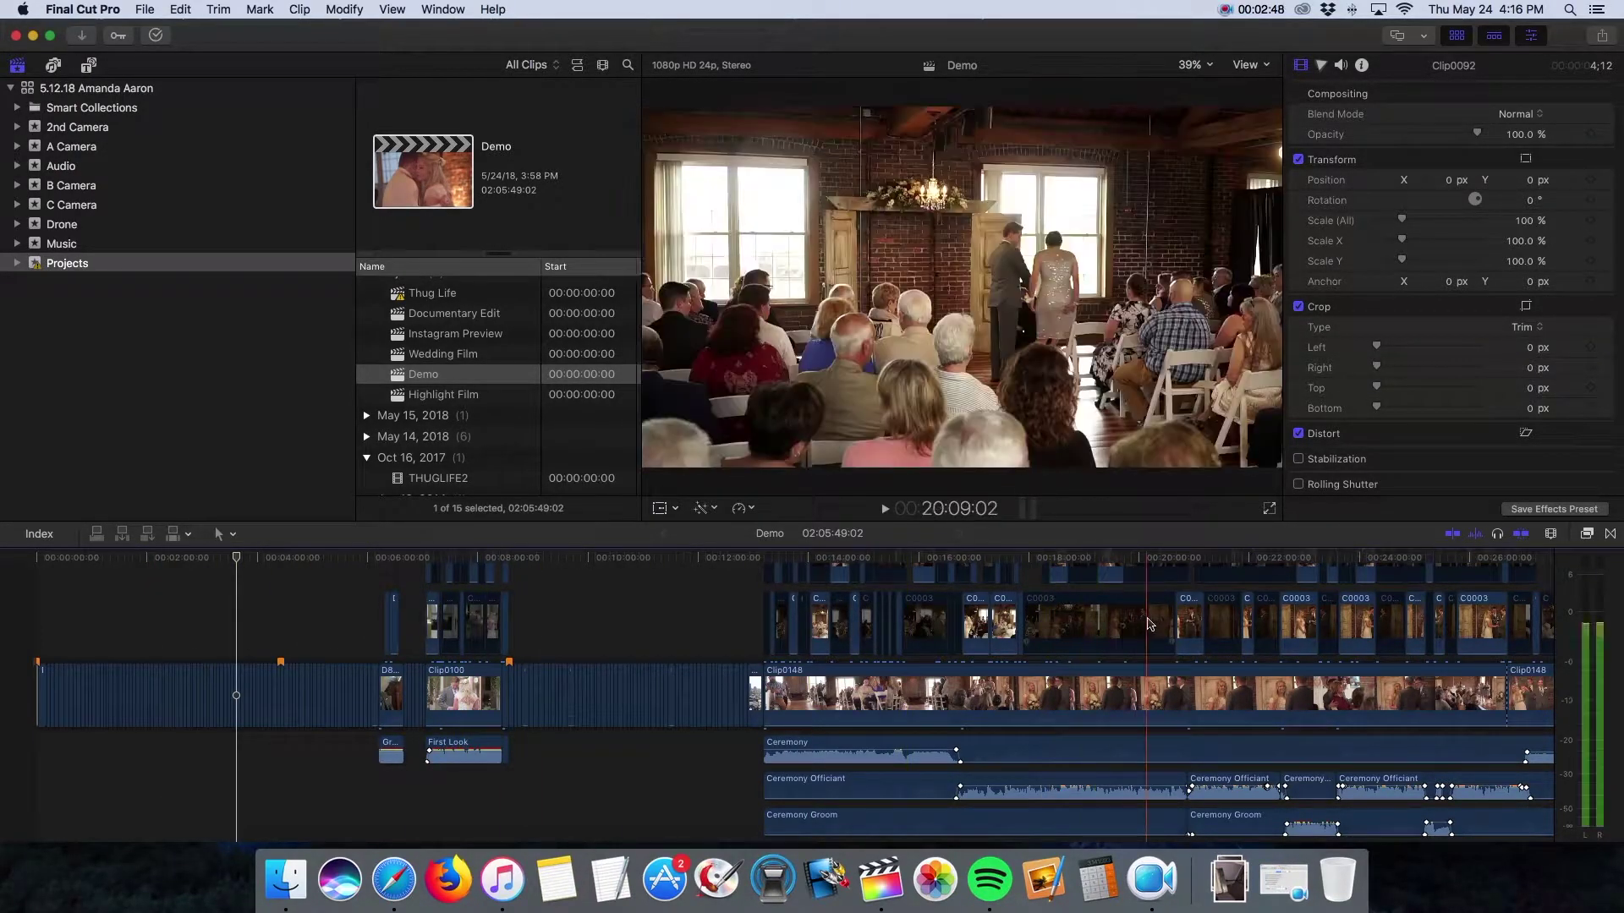
pyautogui.hscroll(6, 1150, 624)
pyautogui.hscroll(-3, 1148, 619)
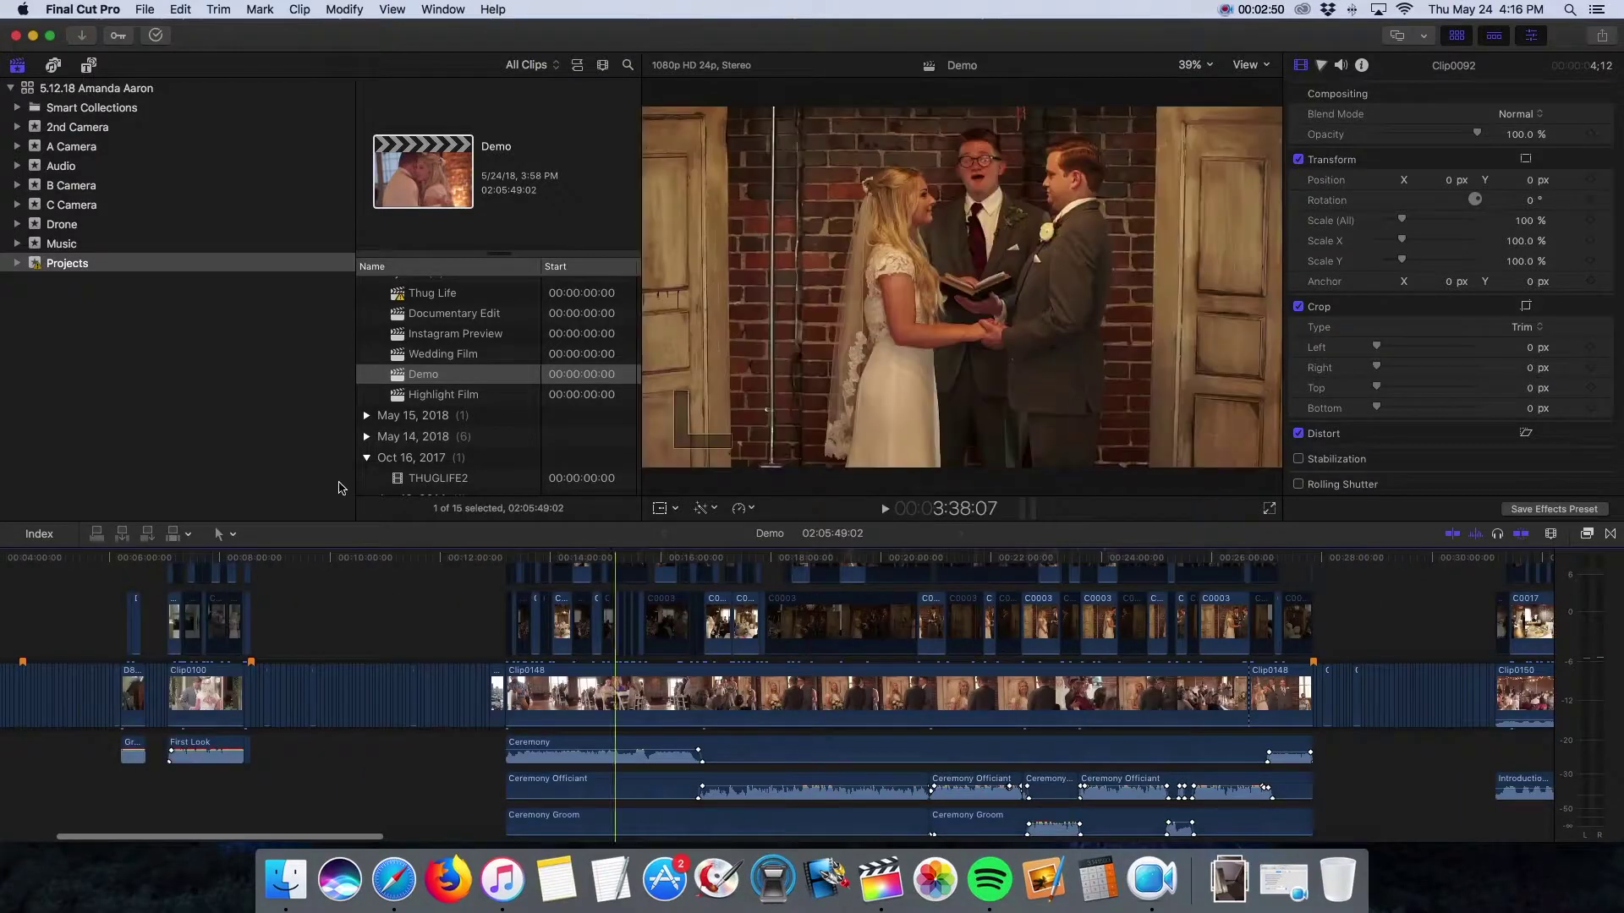
pyautogui.rightClick(398, 375)
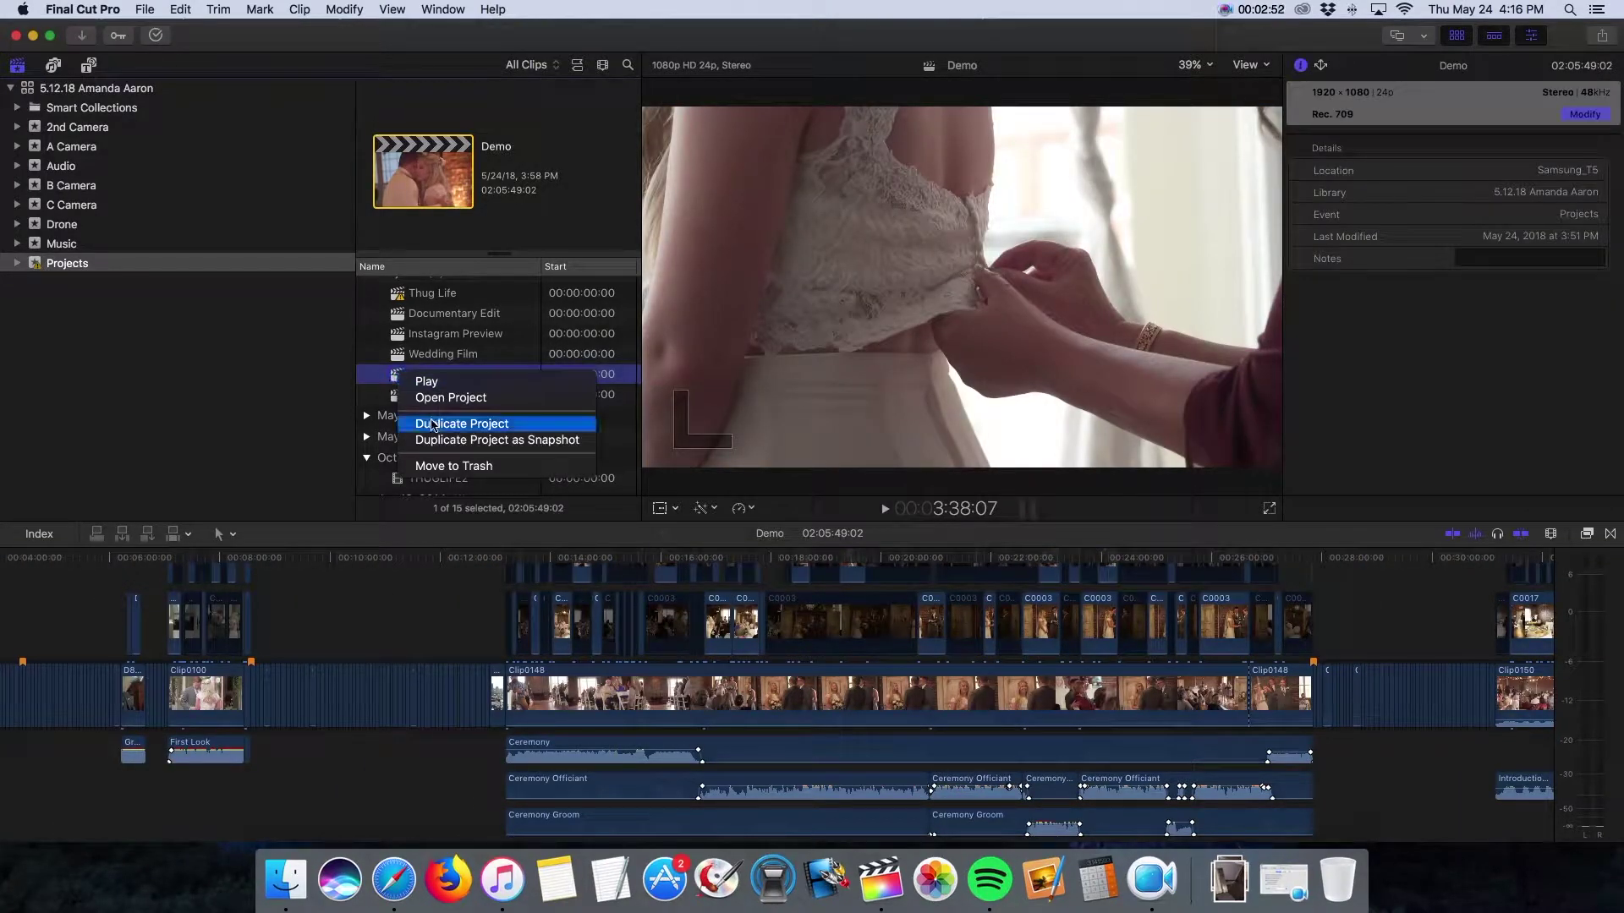
pyautogui.click(433, 424)
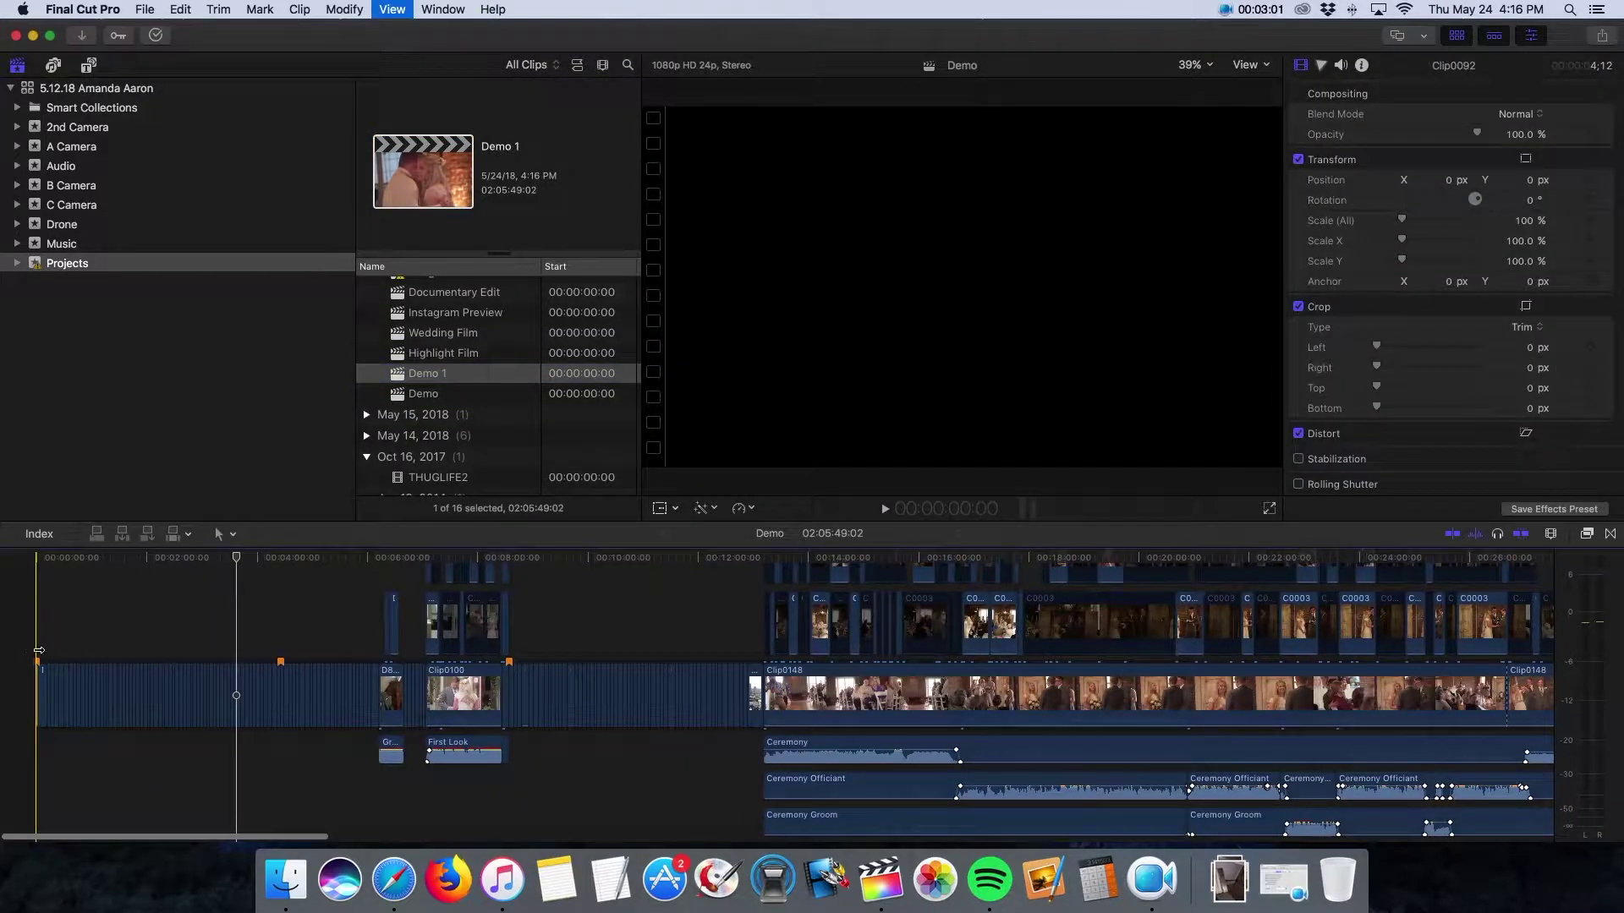
# Delete the unneeded getting-ready clips around the 50-second mark of the primary storyline
pyautogui.press('super+equal')
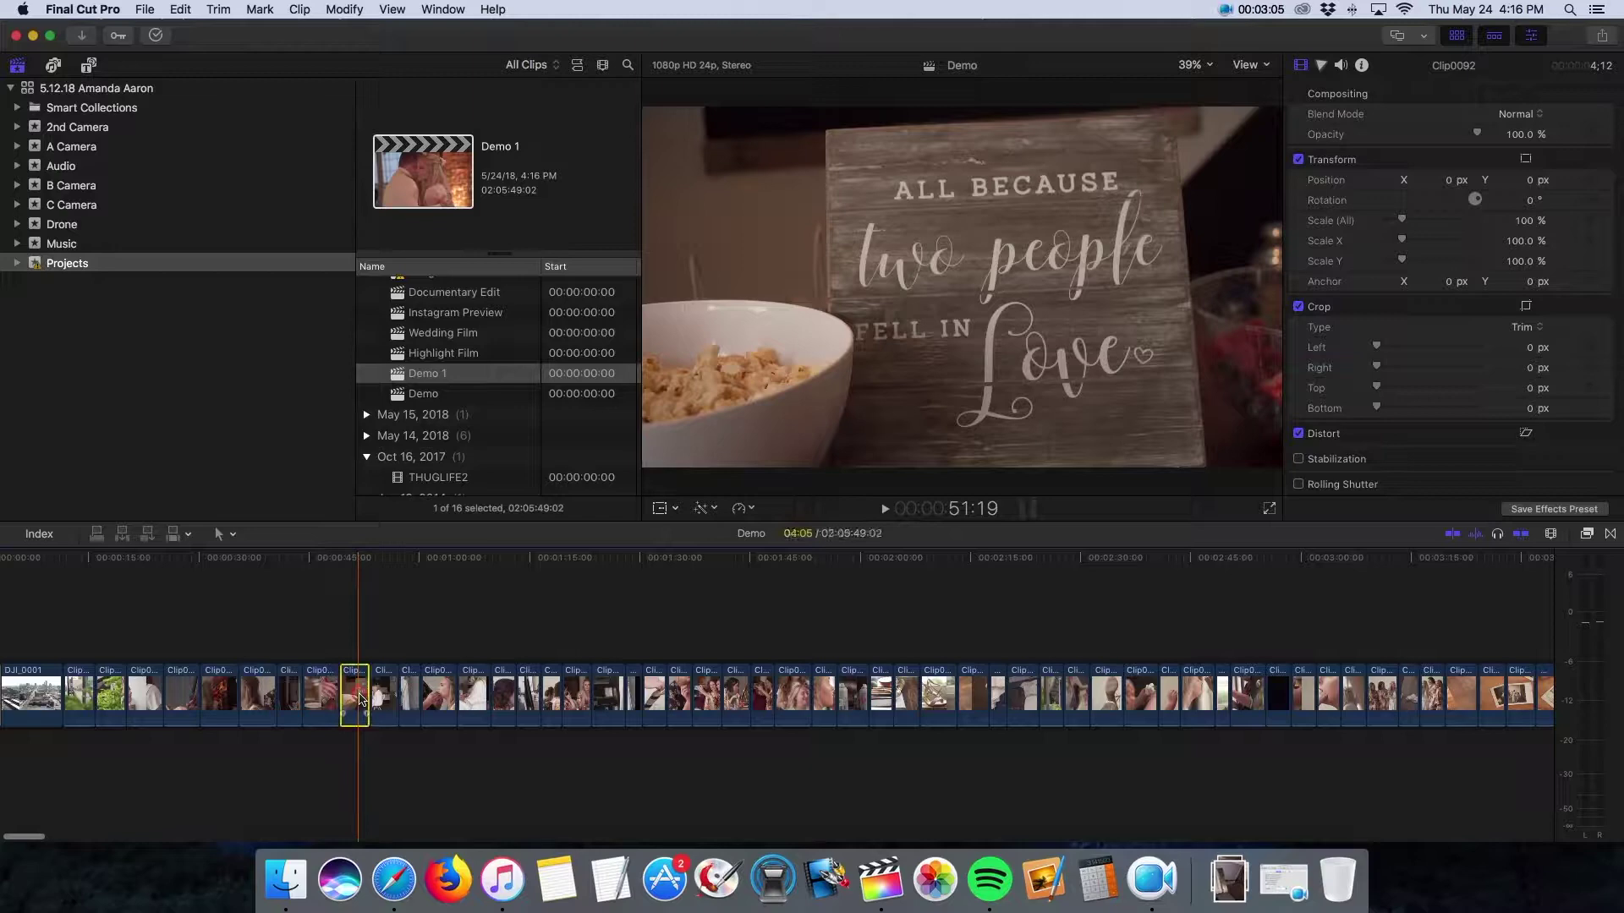
pyautogui.press('Delete')
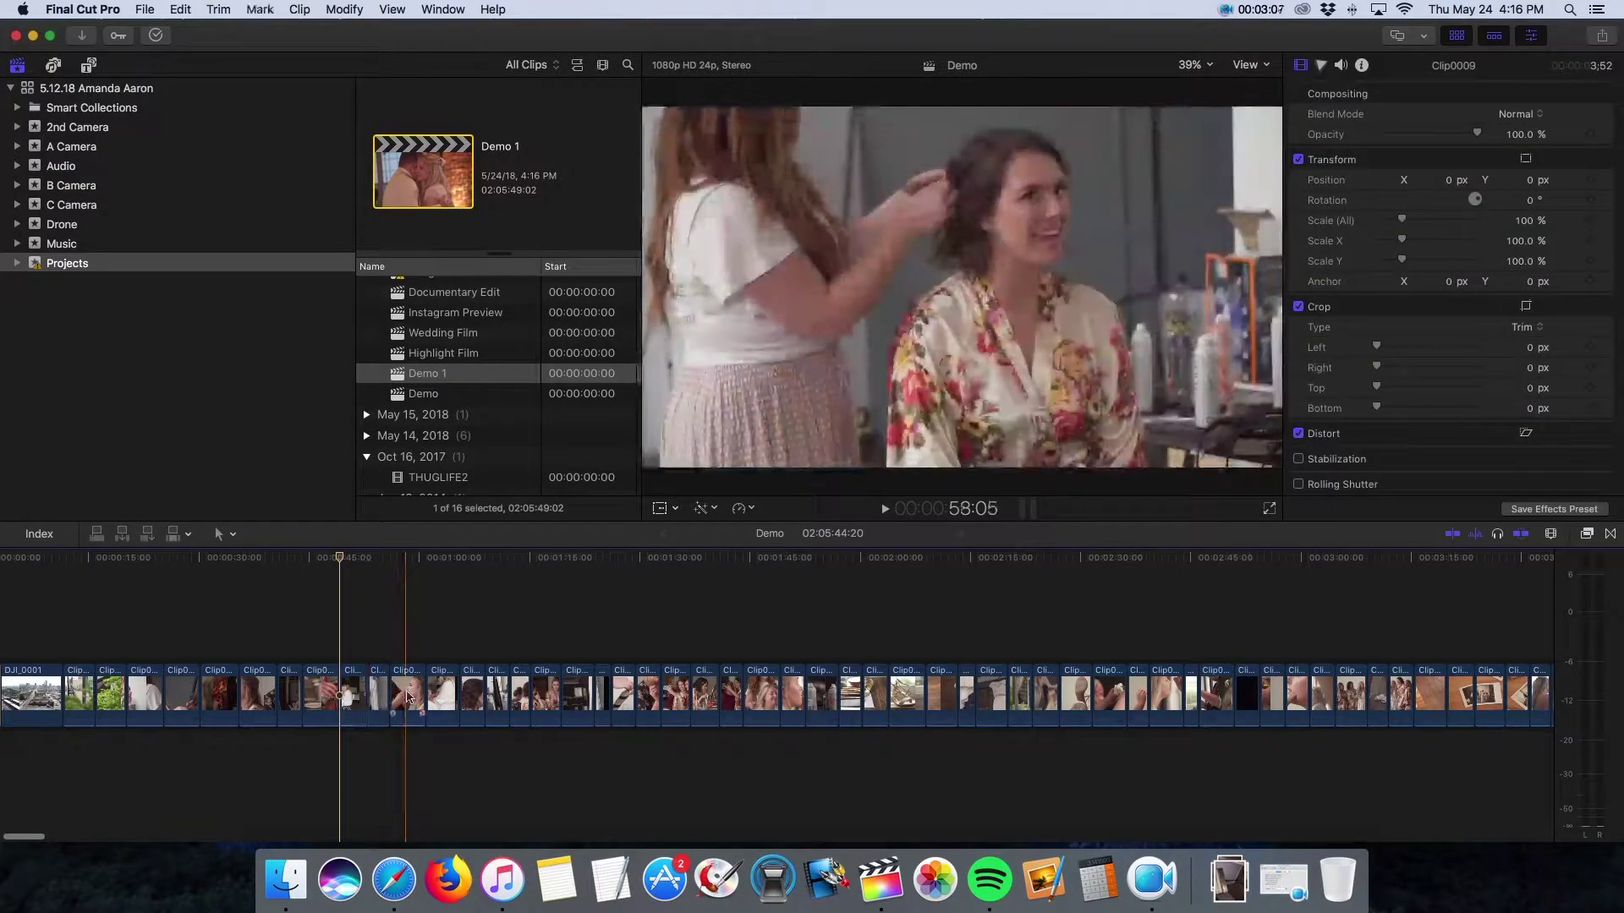
pyautogui.click(407, 697)
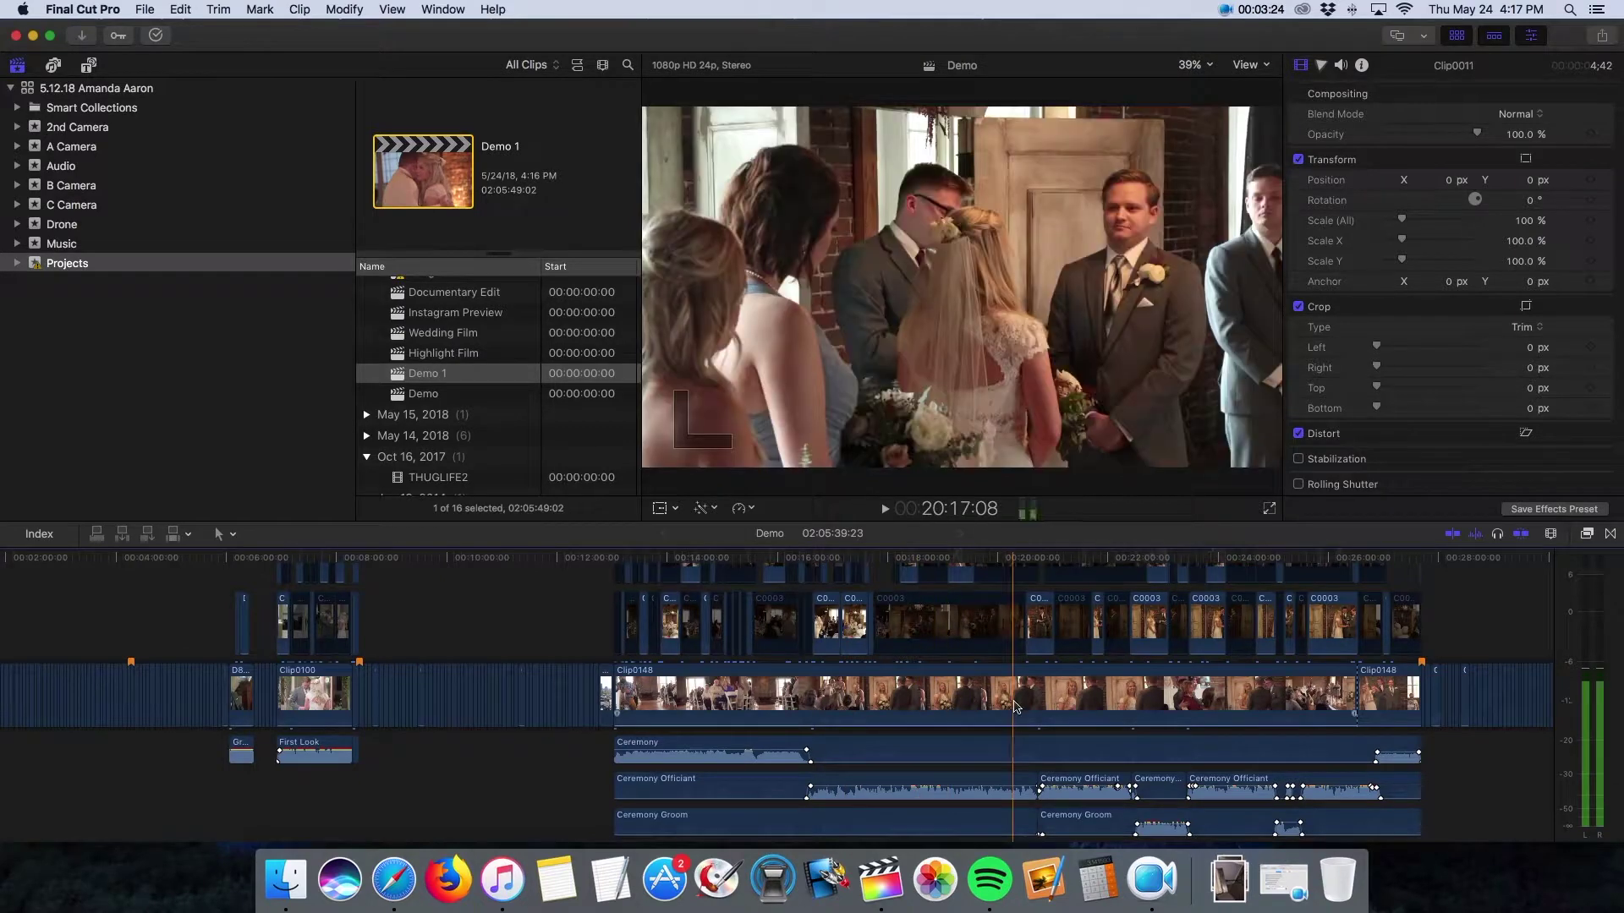
# Split the Clip0148 ceremony clip and its connected audio at about 20:44 and 23:26, around the vows
pyautogui.press('b')
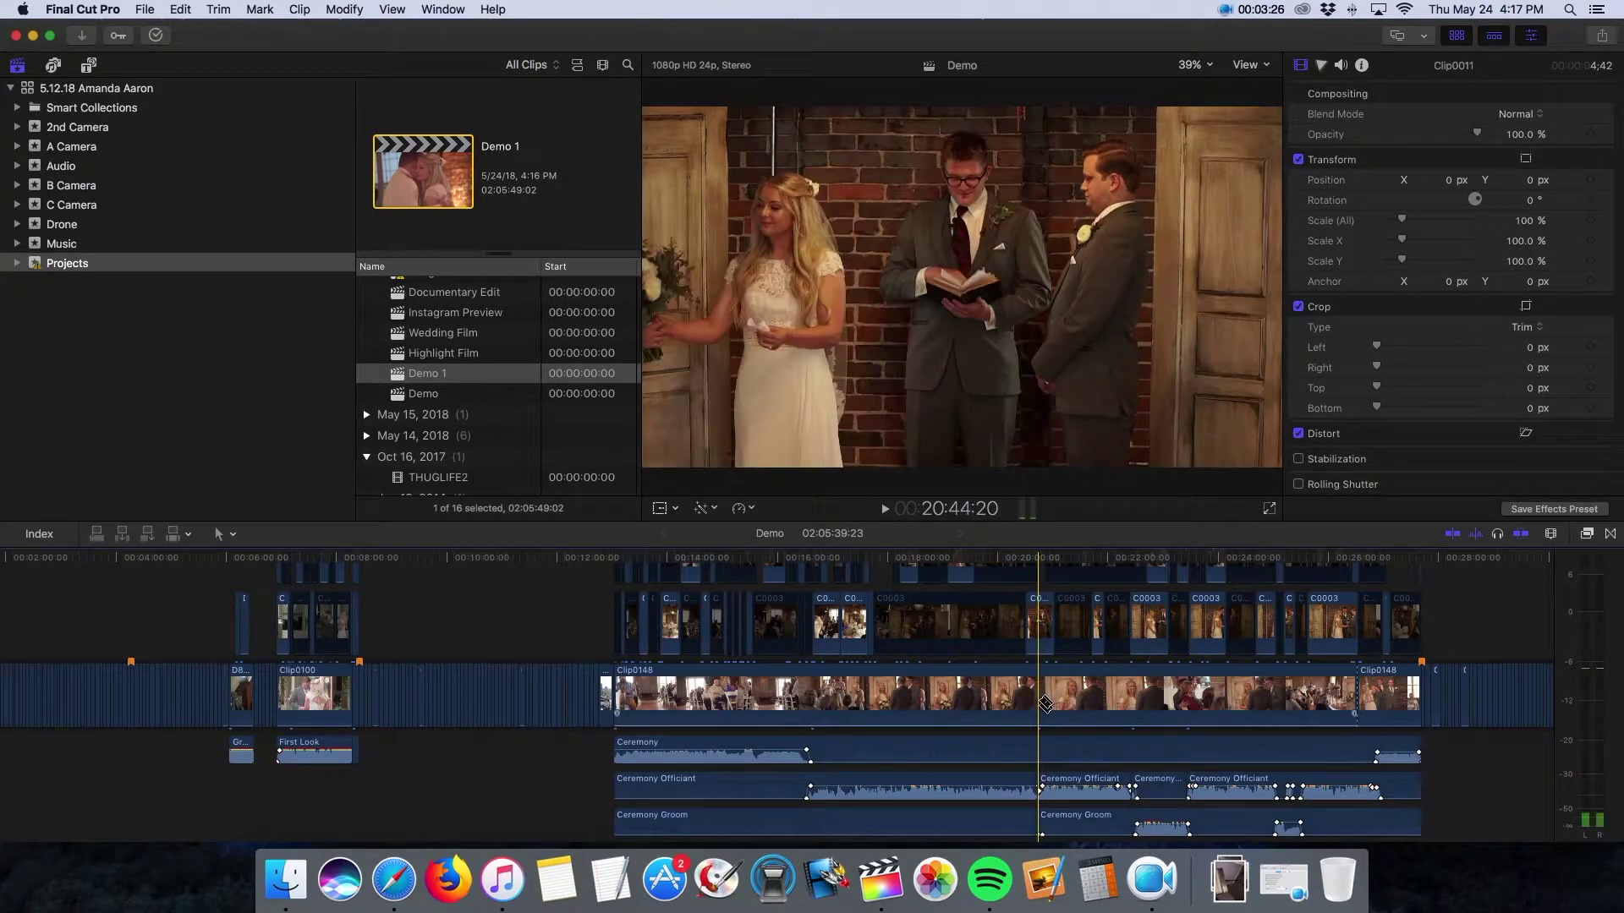
pyautogui.press('cmd+b')
pyautogui.click(1188, 704)
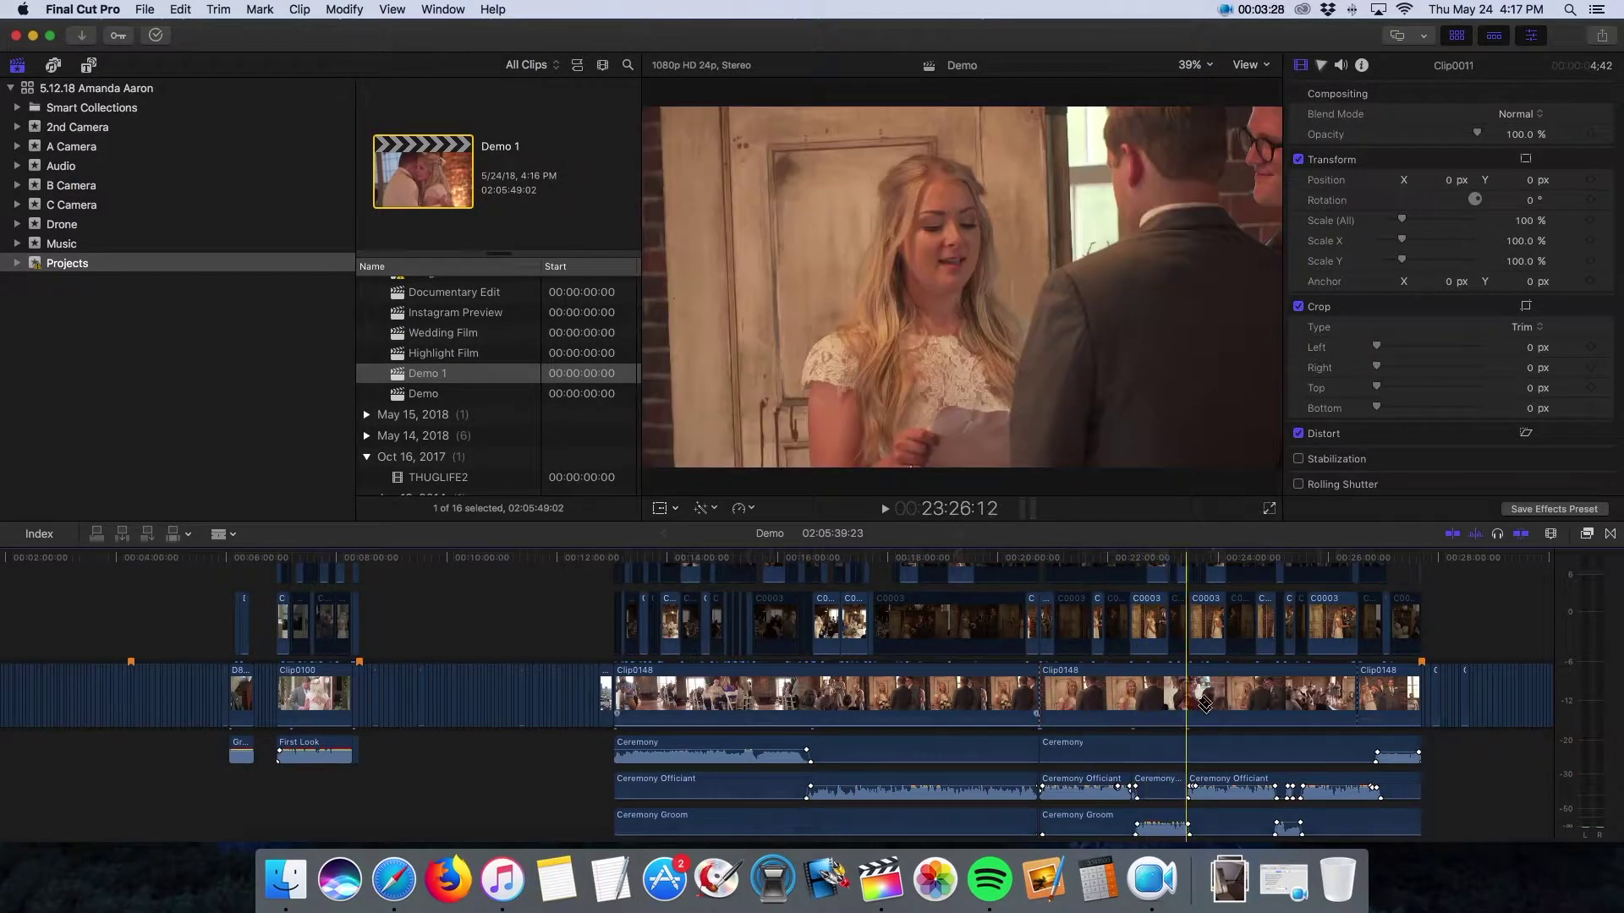
pyautogui.press('super+b')
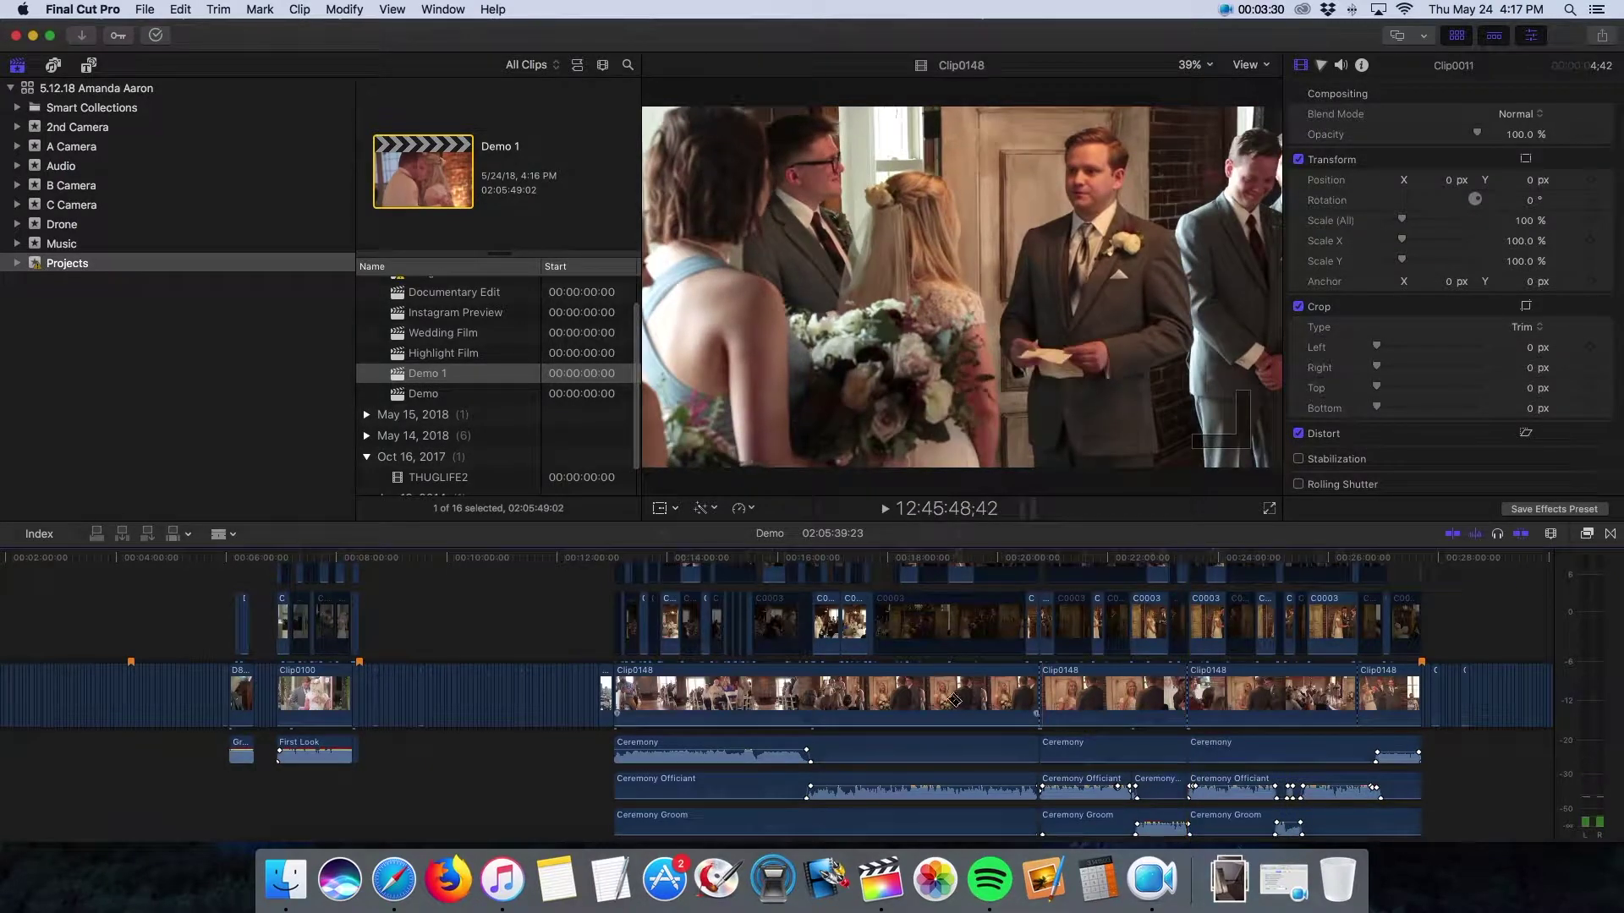
# Delete the ceremony sections directly before and after the isolated vows section, including their connected clips
pyautogui.click(949, 702)
pyautogui.press('Delete')
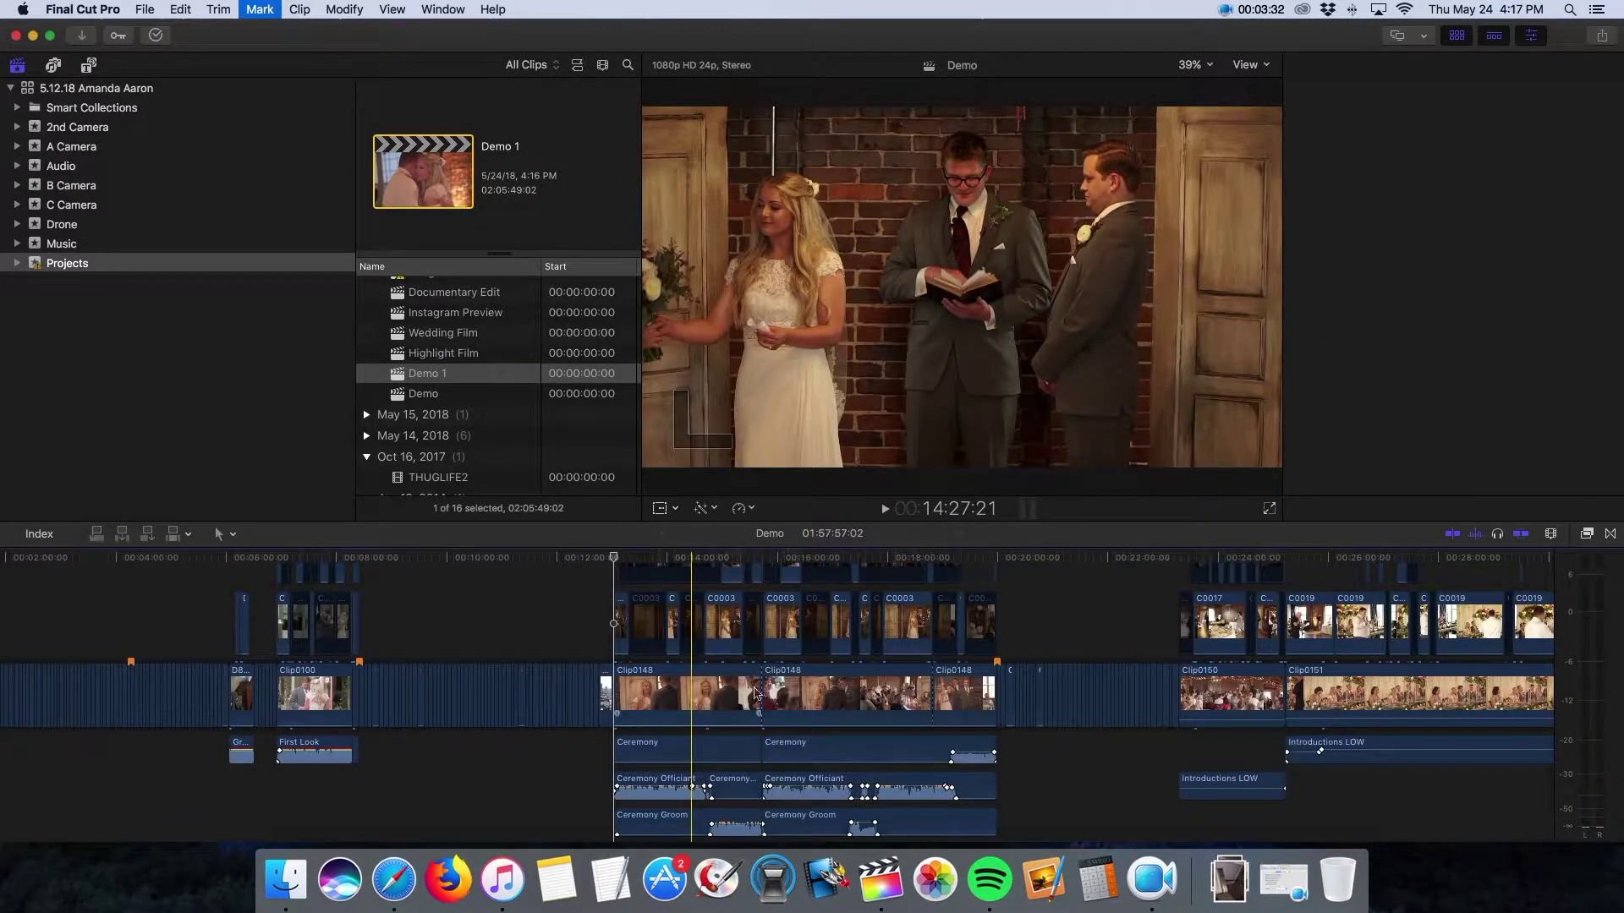
pyautogui.click(816, 695)
pyautogui.press('Delete')
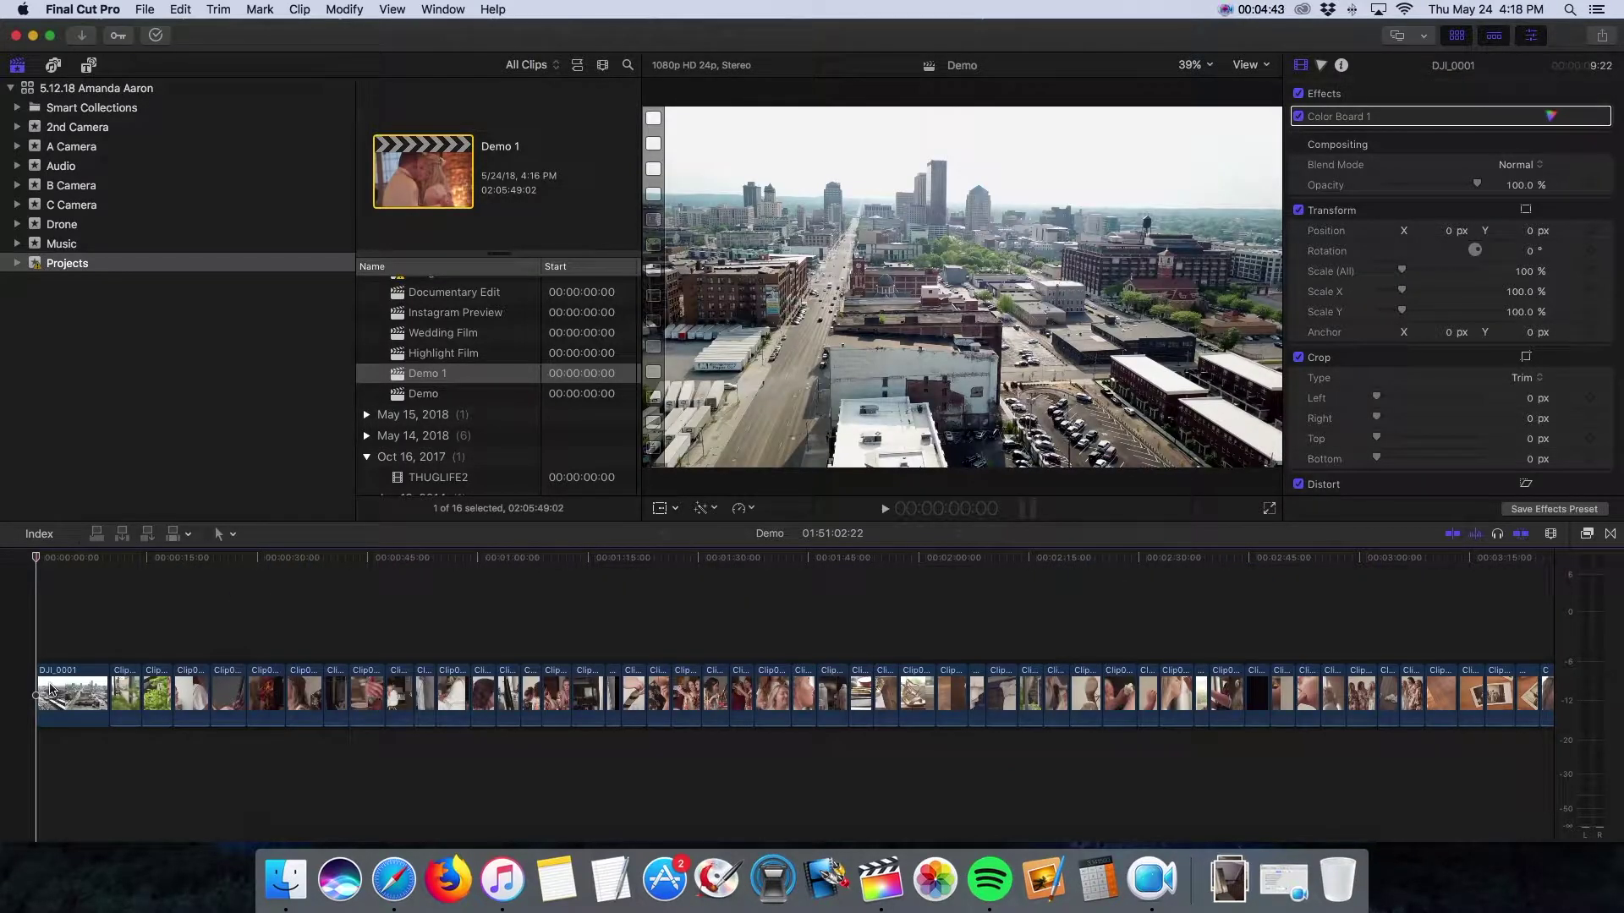
# Insert a gap at the very start of the timeline and extend it to about 9:53
pyautogui.hotkey('alt', 'w')
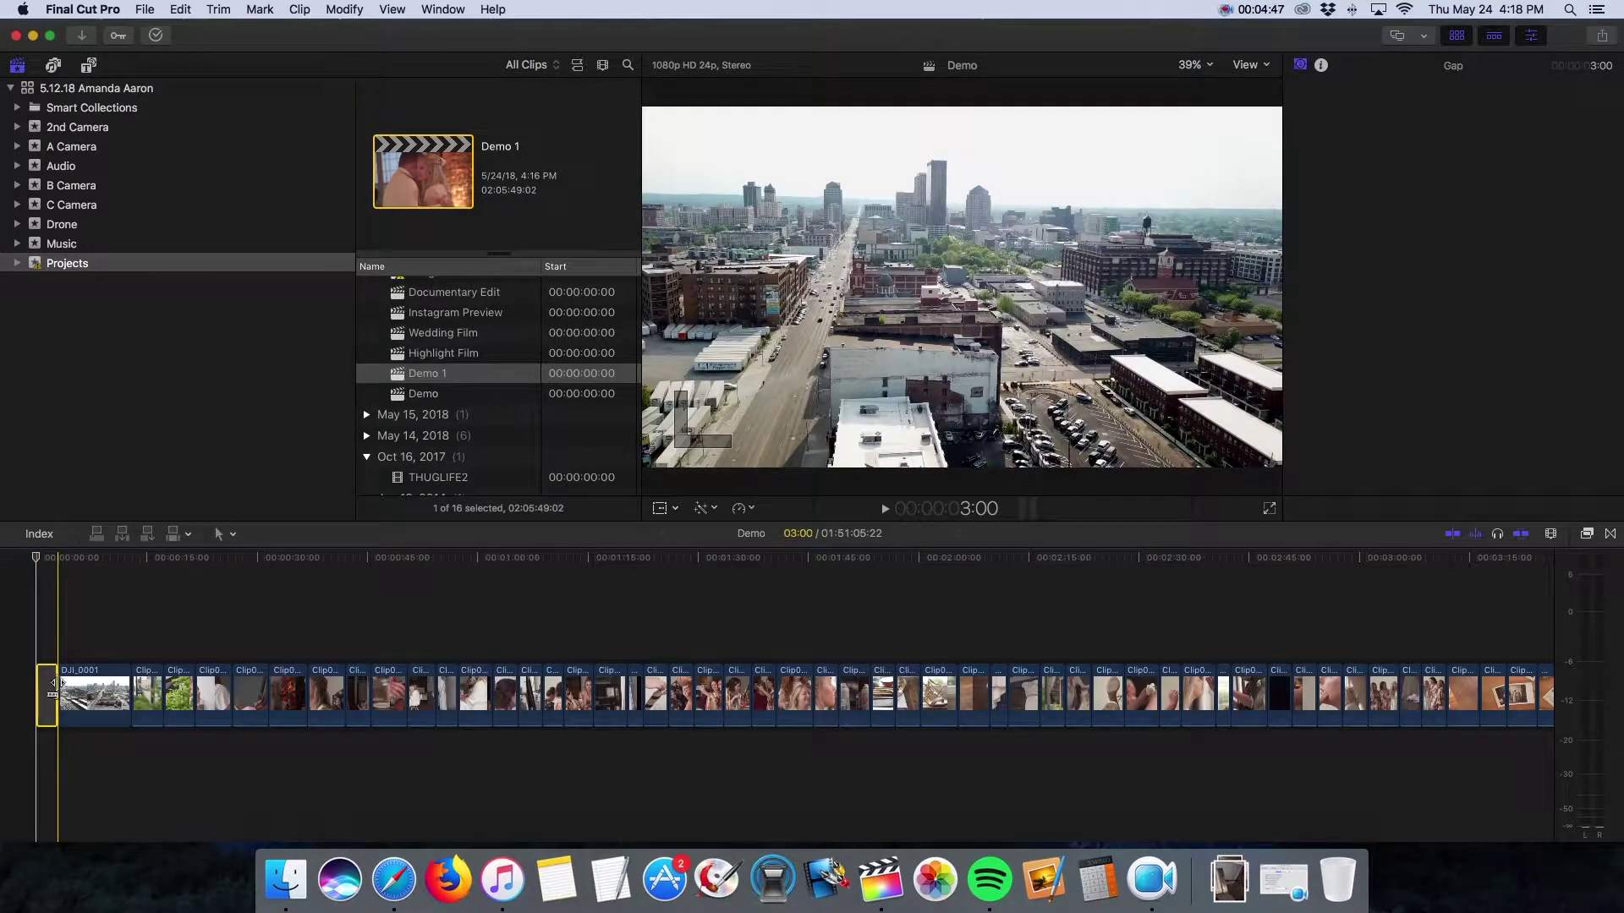
pyautogui.moveTo(53, 683); pyautogui.dragTo(1209, 689)
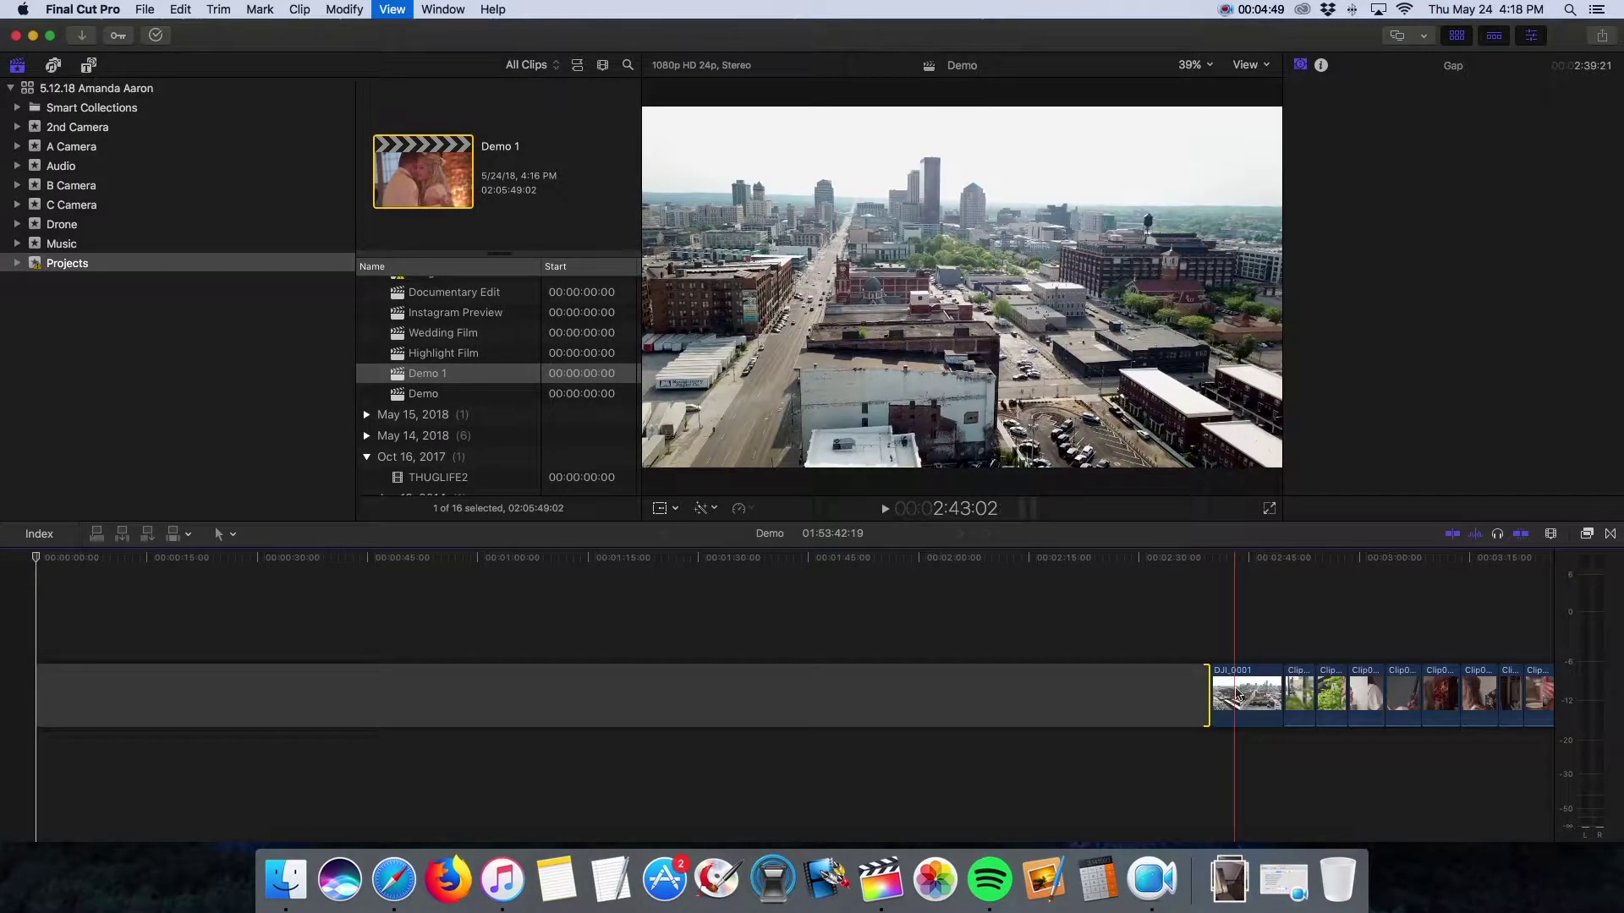
pyautogui.press('super+minus')
pyautogui.press('super+minus')
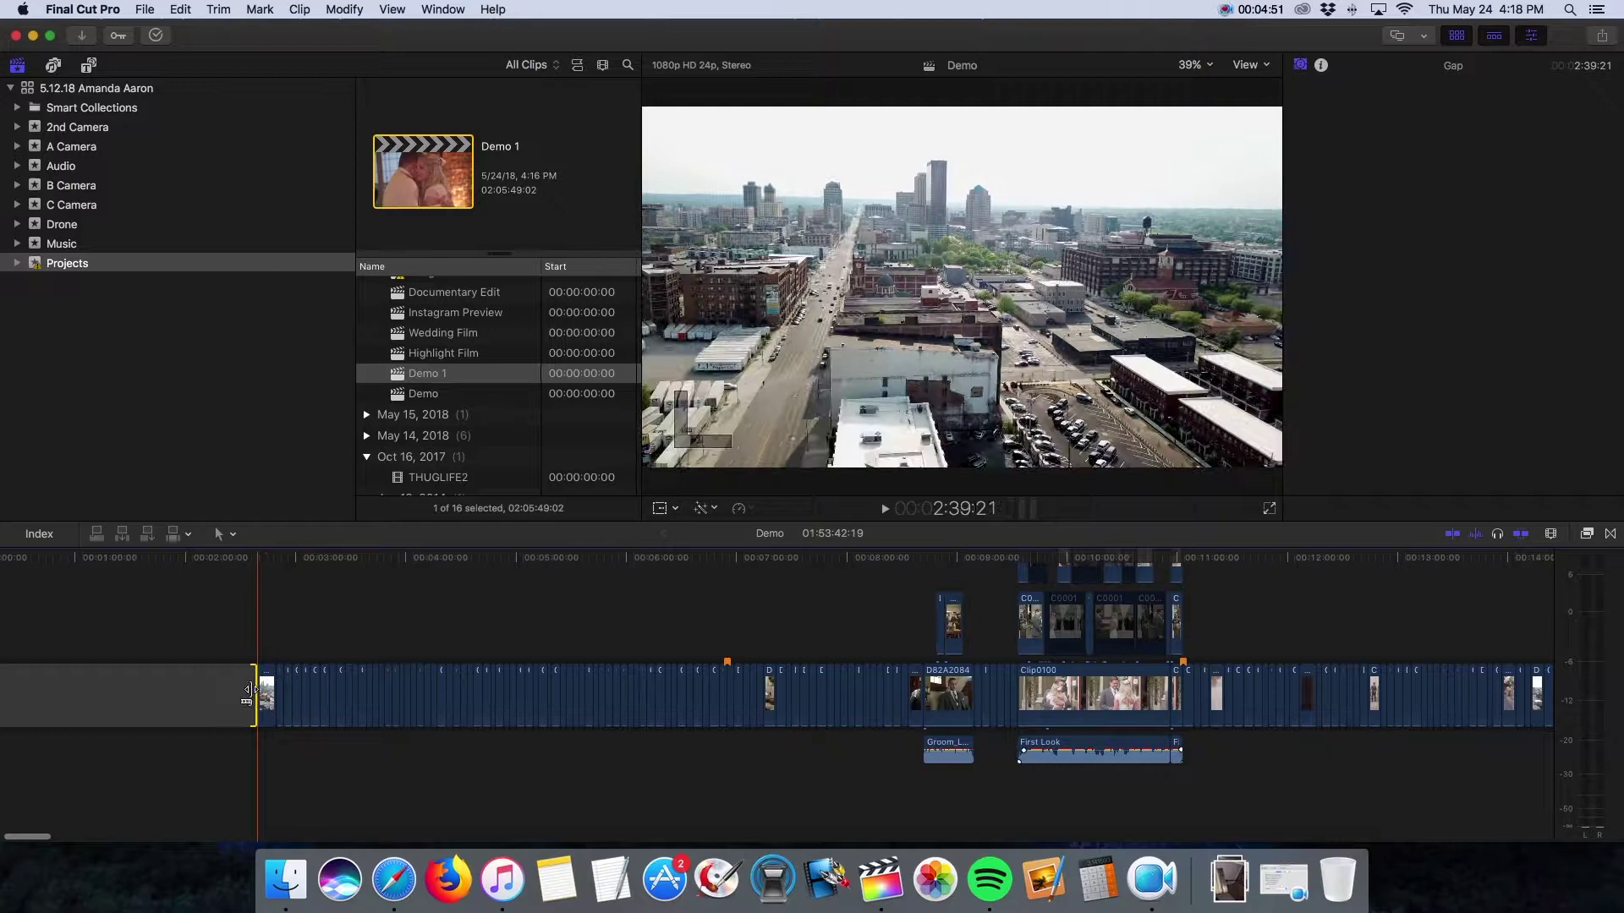
pyautogui.moveTo(256, 688); pyautogui.dragTo(1051, 687)
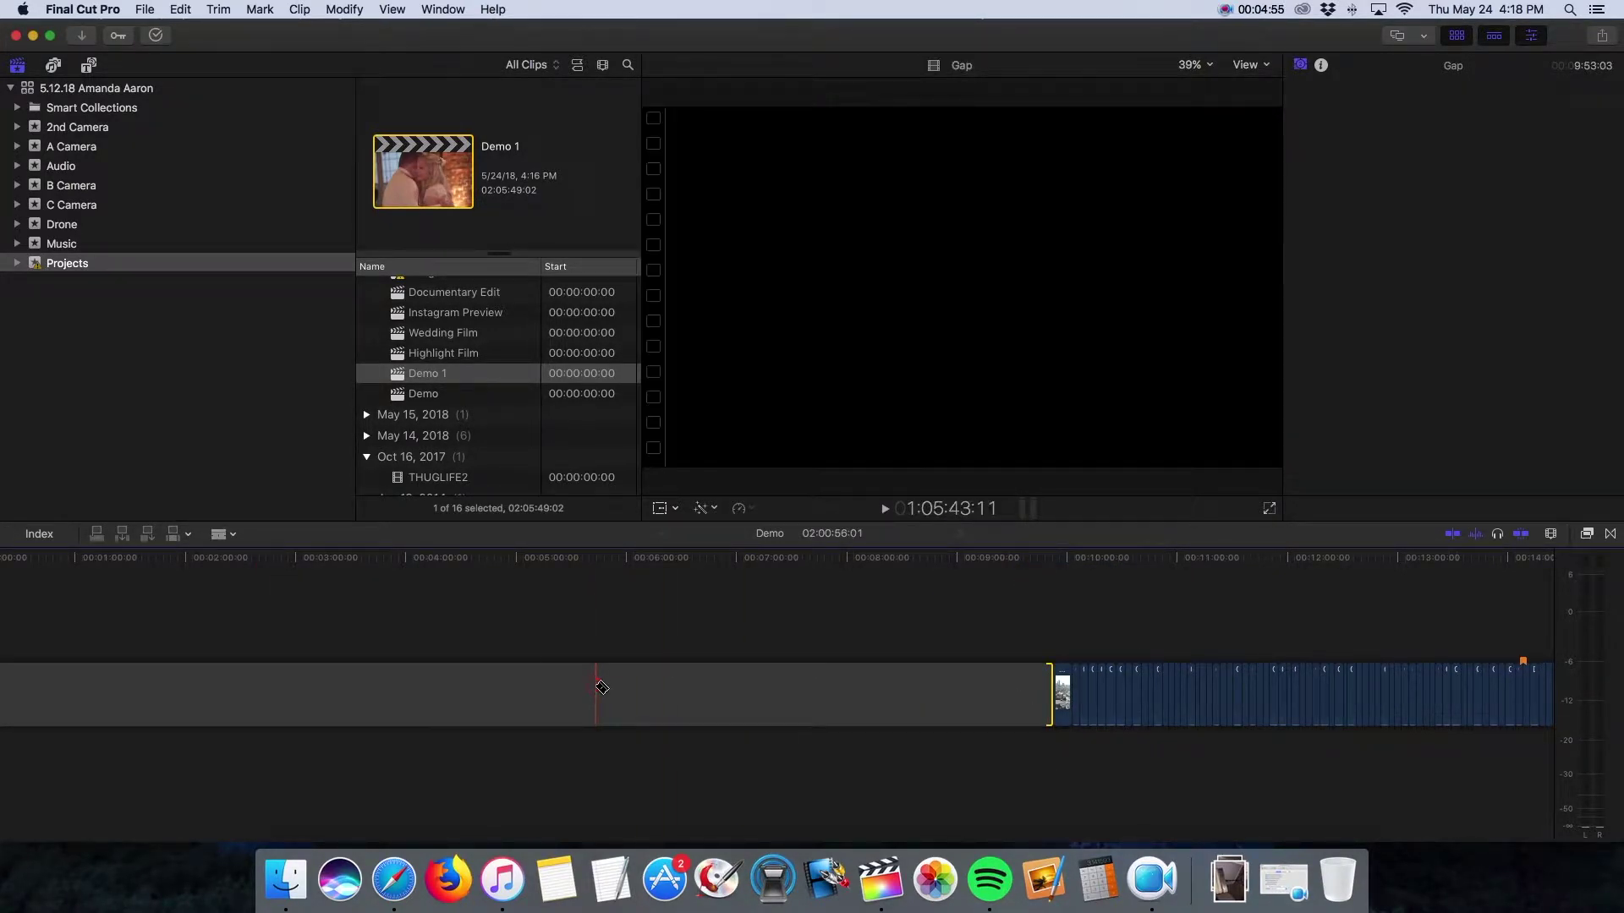
# Split the long opening gap into several segments from about 5:43 onward
pyautogui.press('super+b')
pyautogui.press('super+b')
pyautogui.press('super+b')
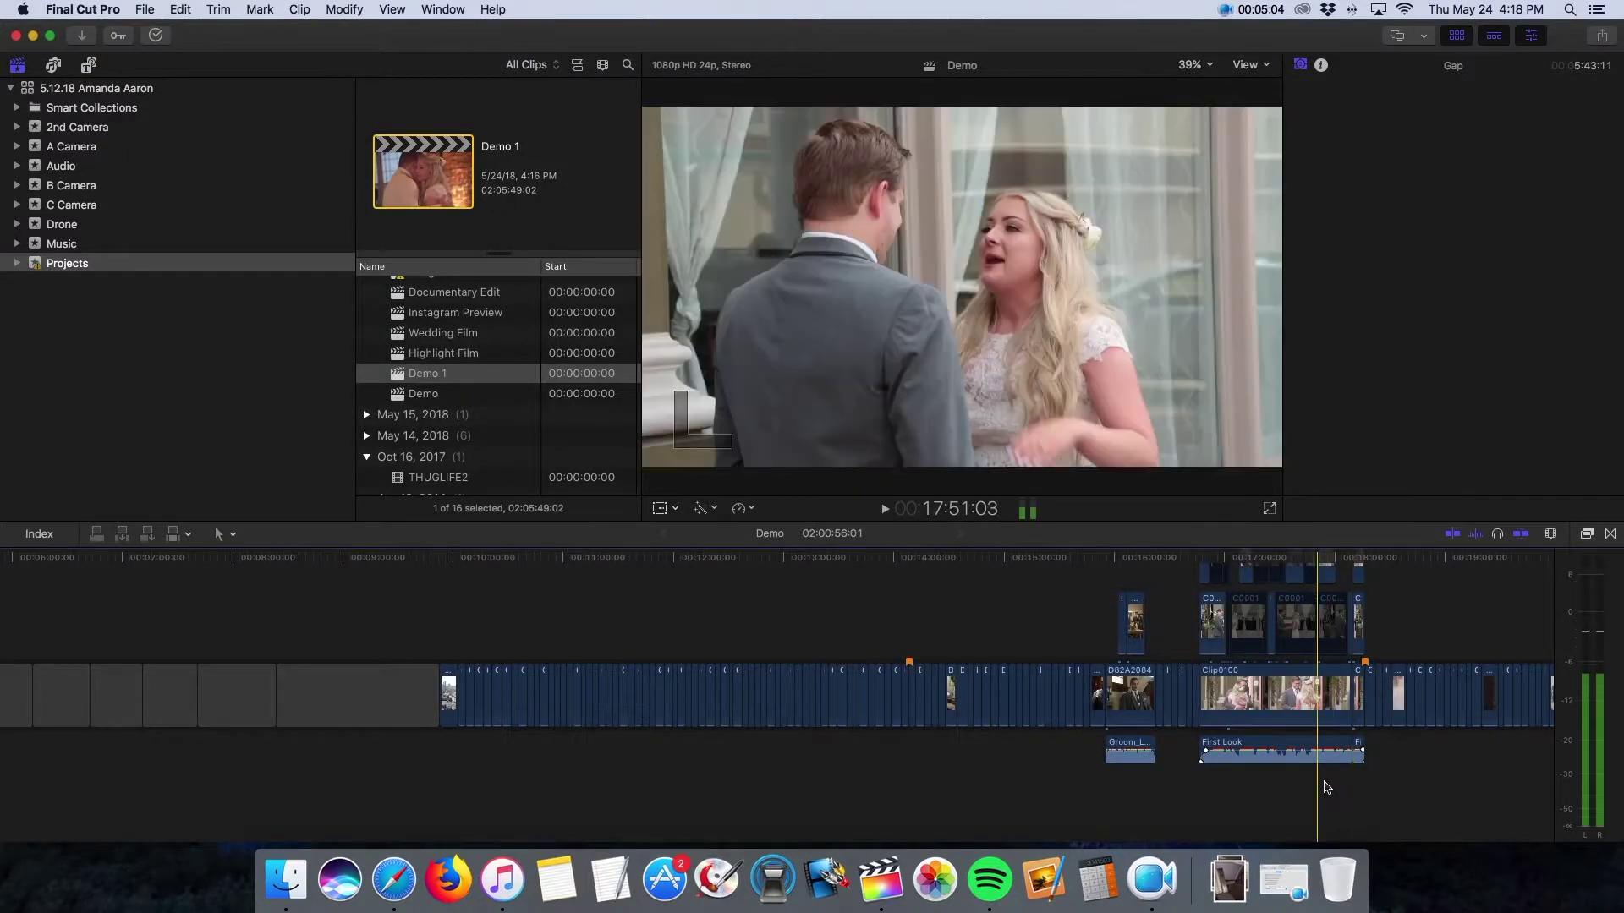
# Move the first look section, Clip0100 with its connected clips and audio, into the split gap area at the beginning
pyautogui.moveTo(1338, 775); pyautogui.dragTo(1201, 573)
pyautogui.scroll(-5, 1254, 704)
pyautogui.hscroll(-4, 1254, 702)
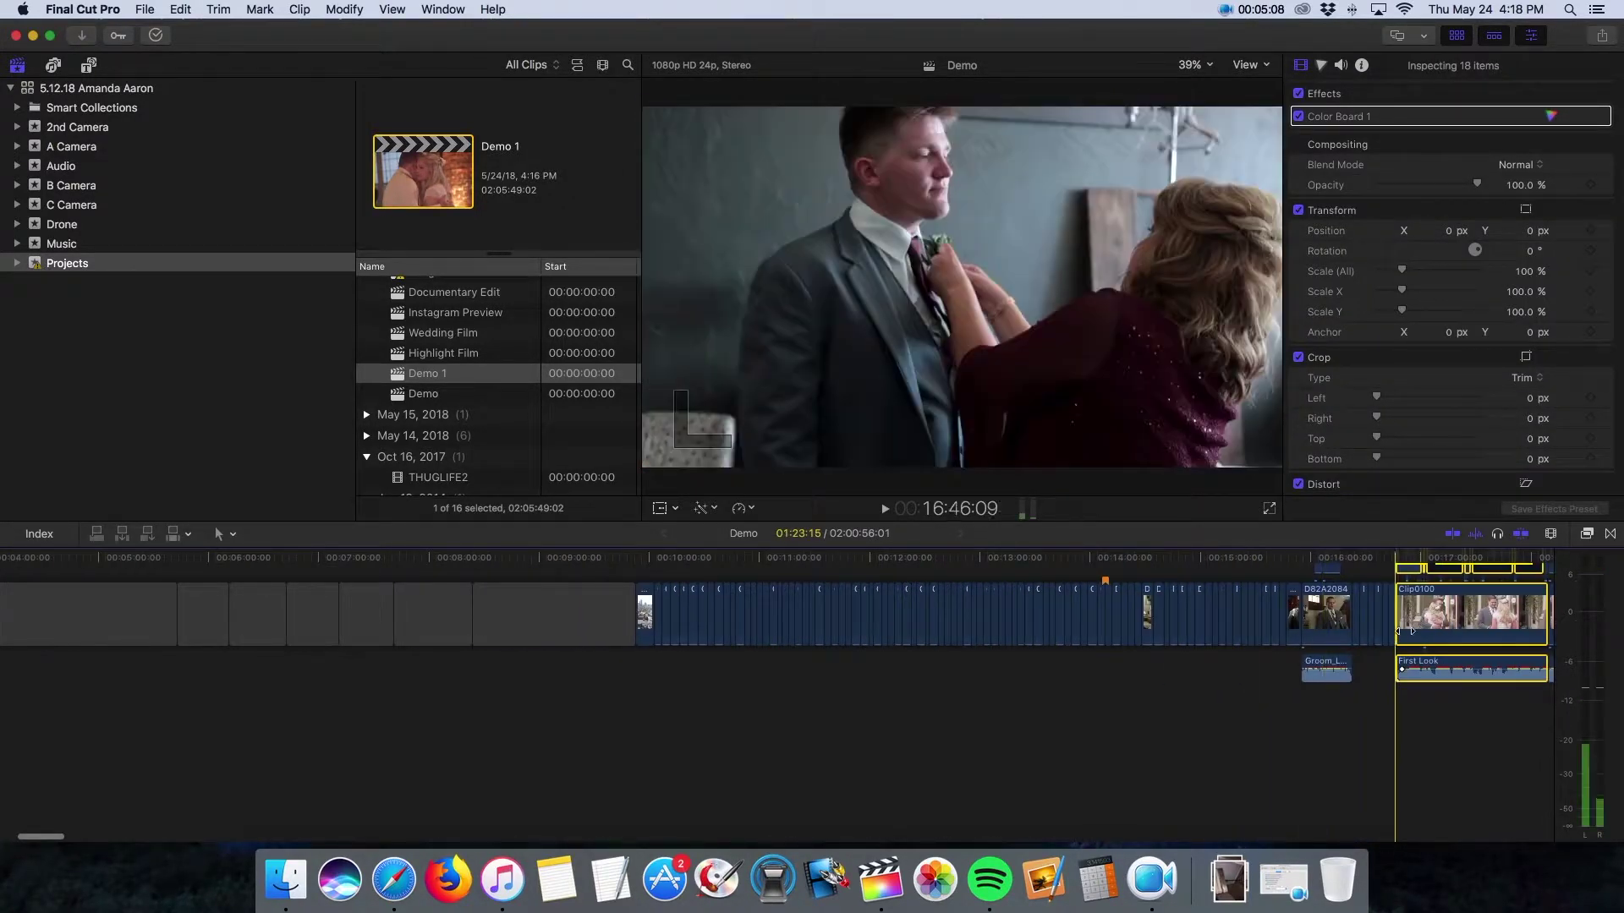
pyautogui.moveTo(1471, 661); pyautogui.dragTo(259, 662)
# Split the vows section of Clip0148 and its ceremony audio at about 24:32
pyautogui.press('super+minus')
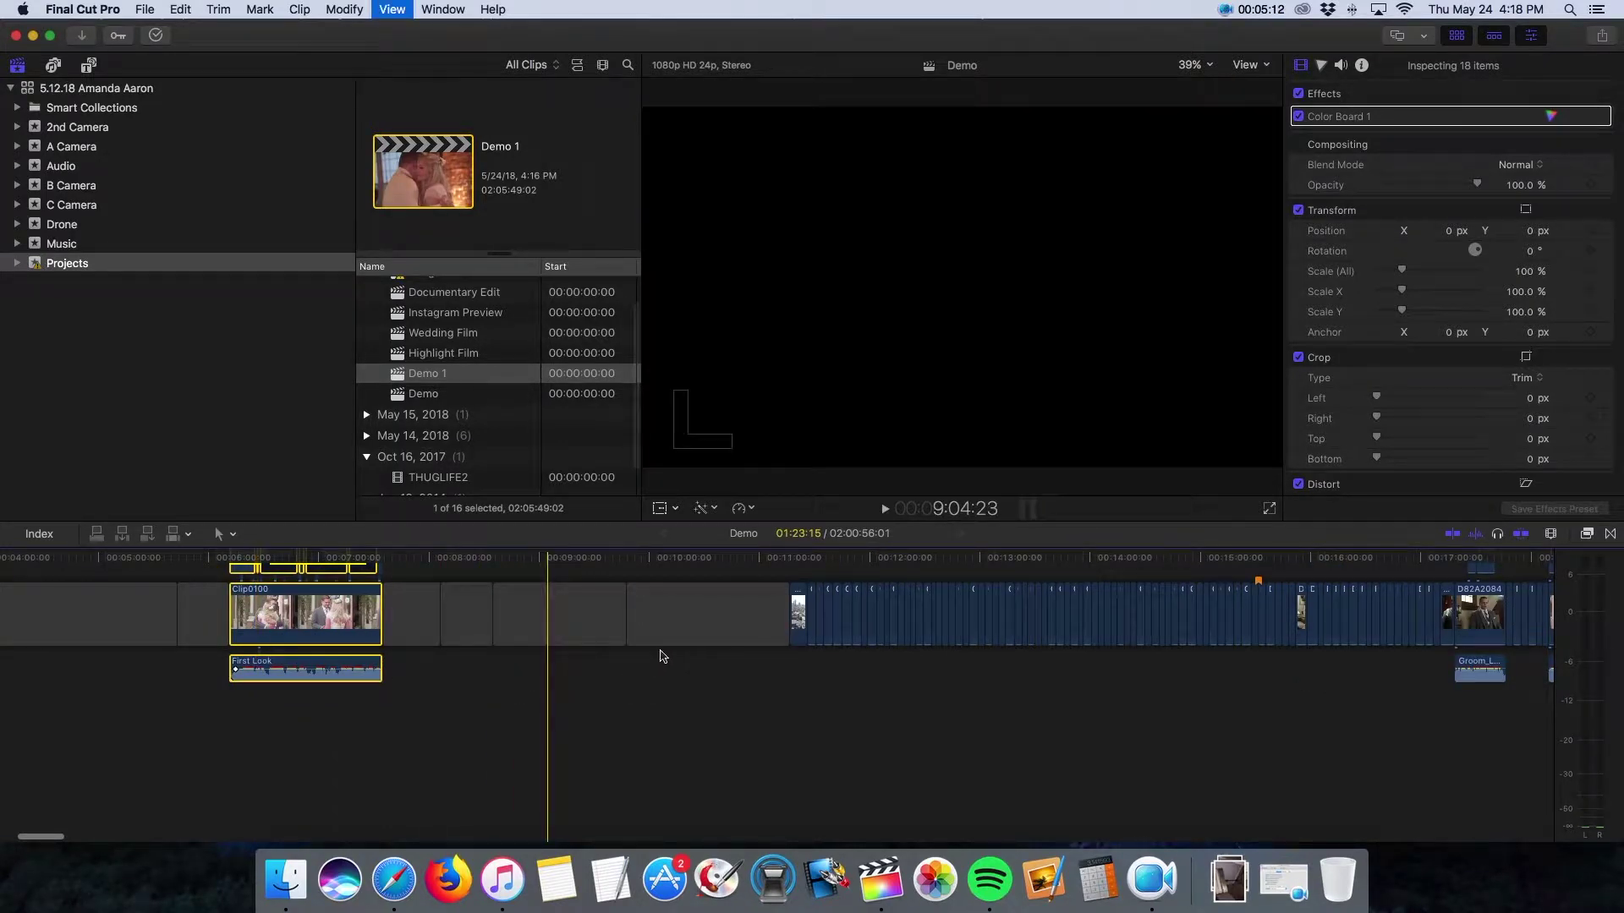
pyautogui.press('super+minus')
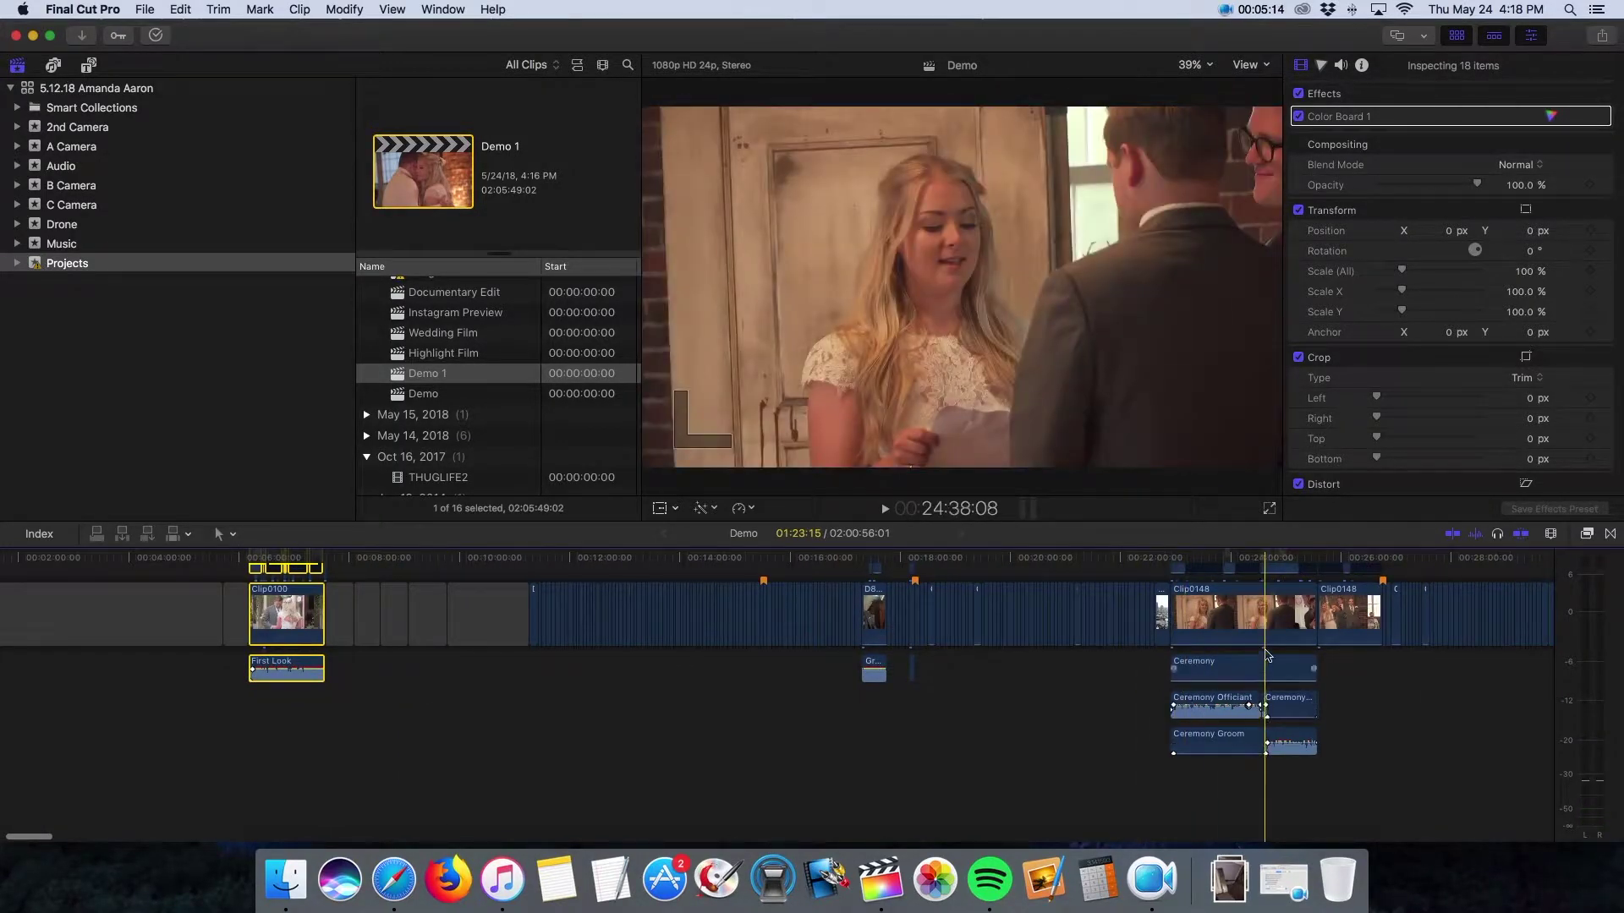
pyautogui.press('b')
pyautogui.keyDown('shift'); pyautogui.click(1265, 666); pyautogui.keyUp('shift')
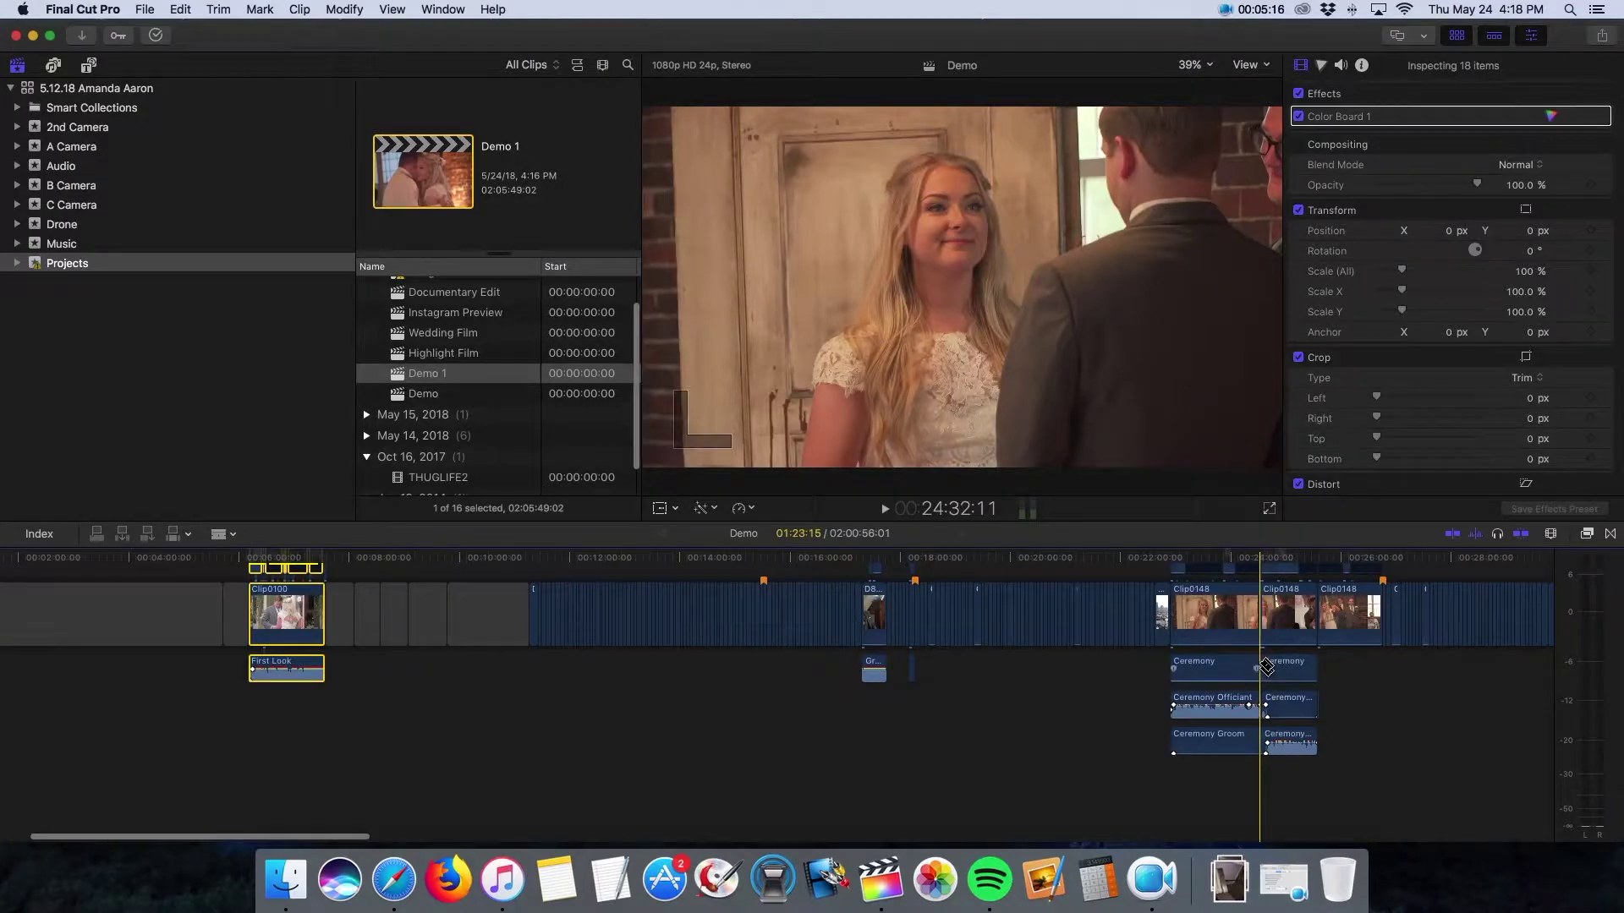
# Move the first part of the split vows, with its connected video and audio, among the gaps following the first look
pyautogui.moveTo(1250, 783); pyautogui.dragTo(1186, 569)
pyautogui.scroll(-5, 1185, 570)
pyautogui.hscroll(-3, 1214, 623)
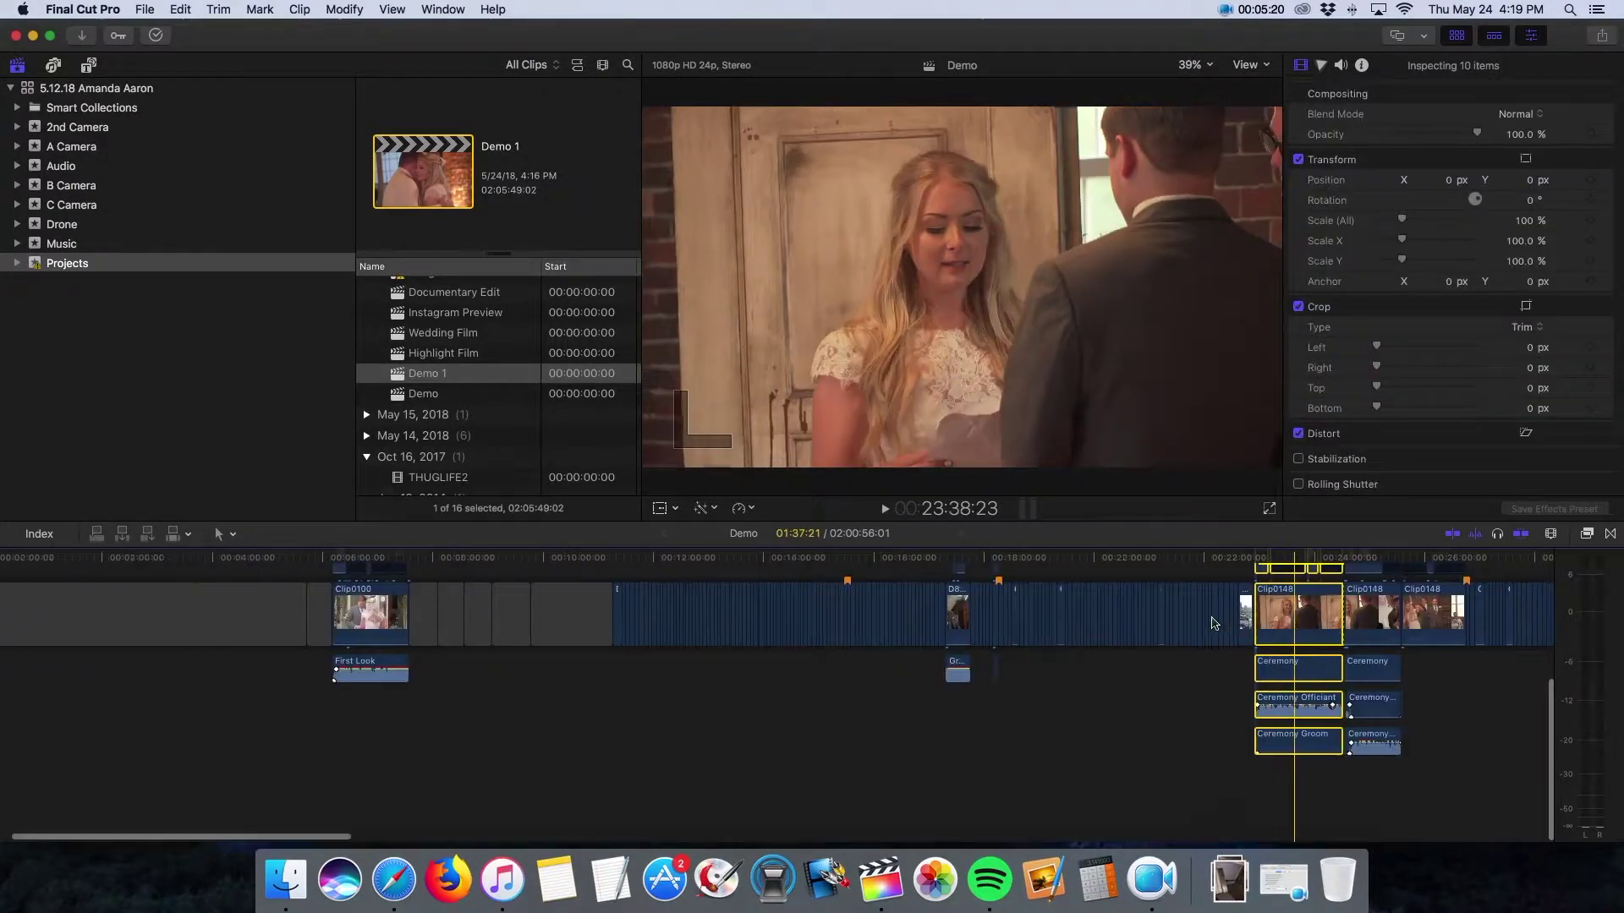
pyautogui.moveTo(1334, 619); pyautogui.dragTo(550, 618)
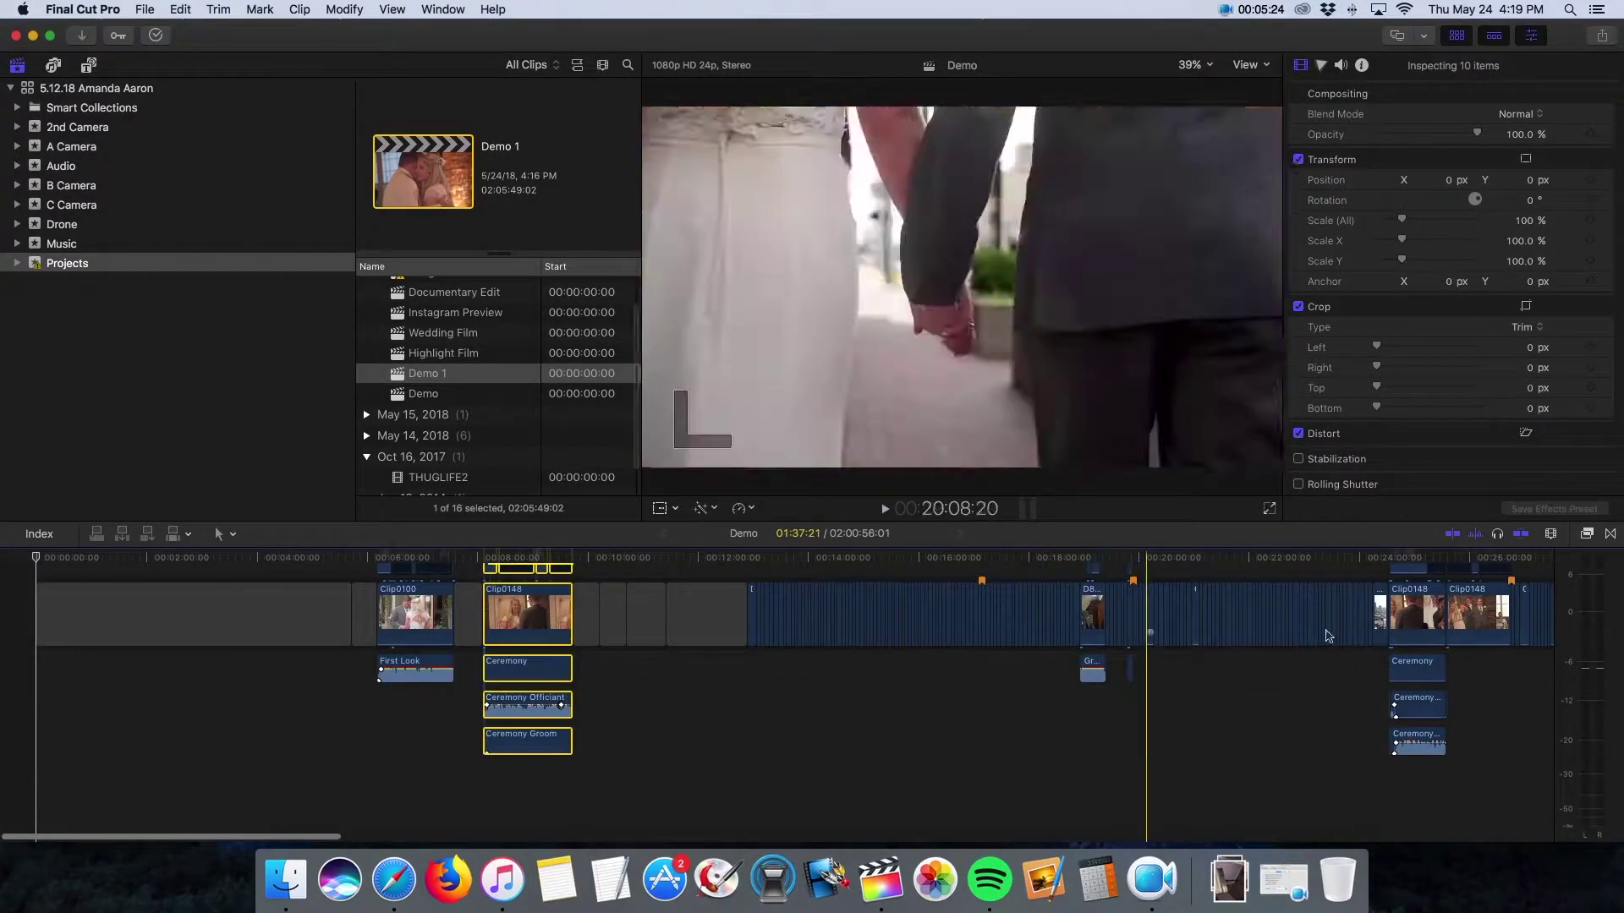
# Move the second part of the vows with its connected clips among the gaps following the first vows section
pyautogui.moveTo(1434, 793); pyautogui.dragTo(1416, 554)
pyautogui.scroll(-5, 1418, 639)
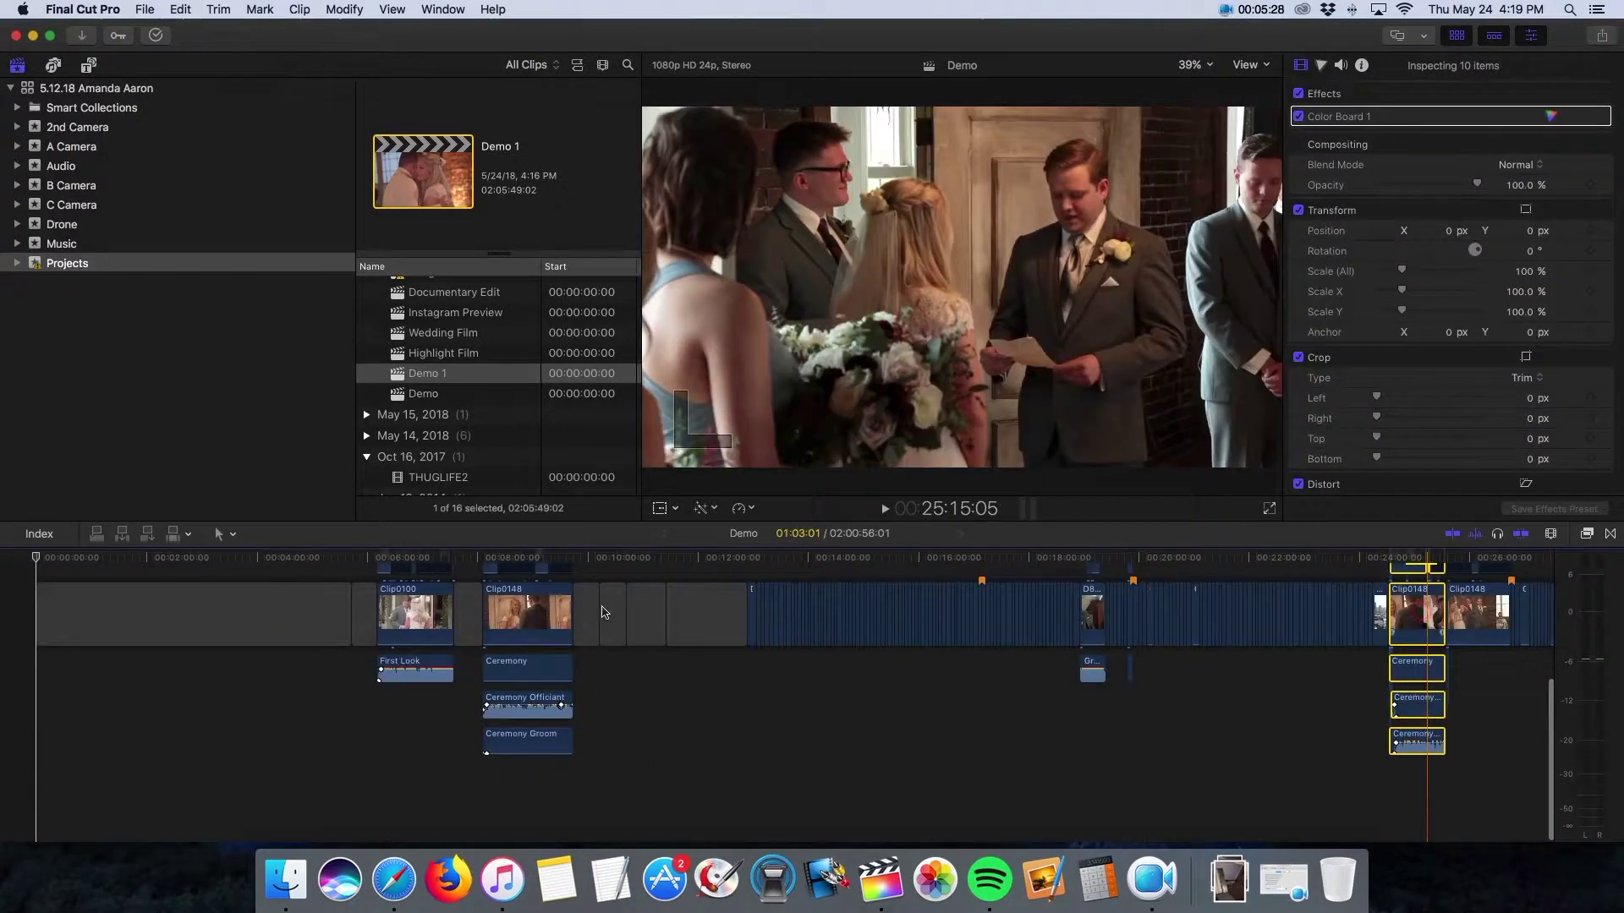
pyautogui.moveTo(1418, 617); pyautogui.dragTo(615, 615)
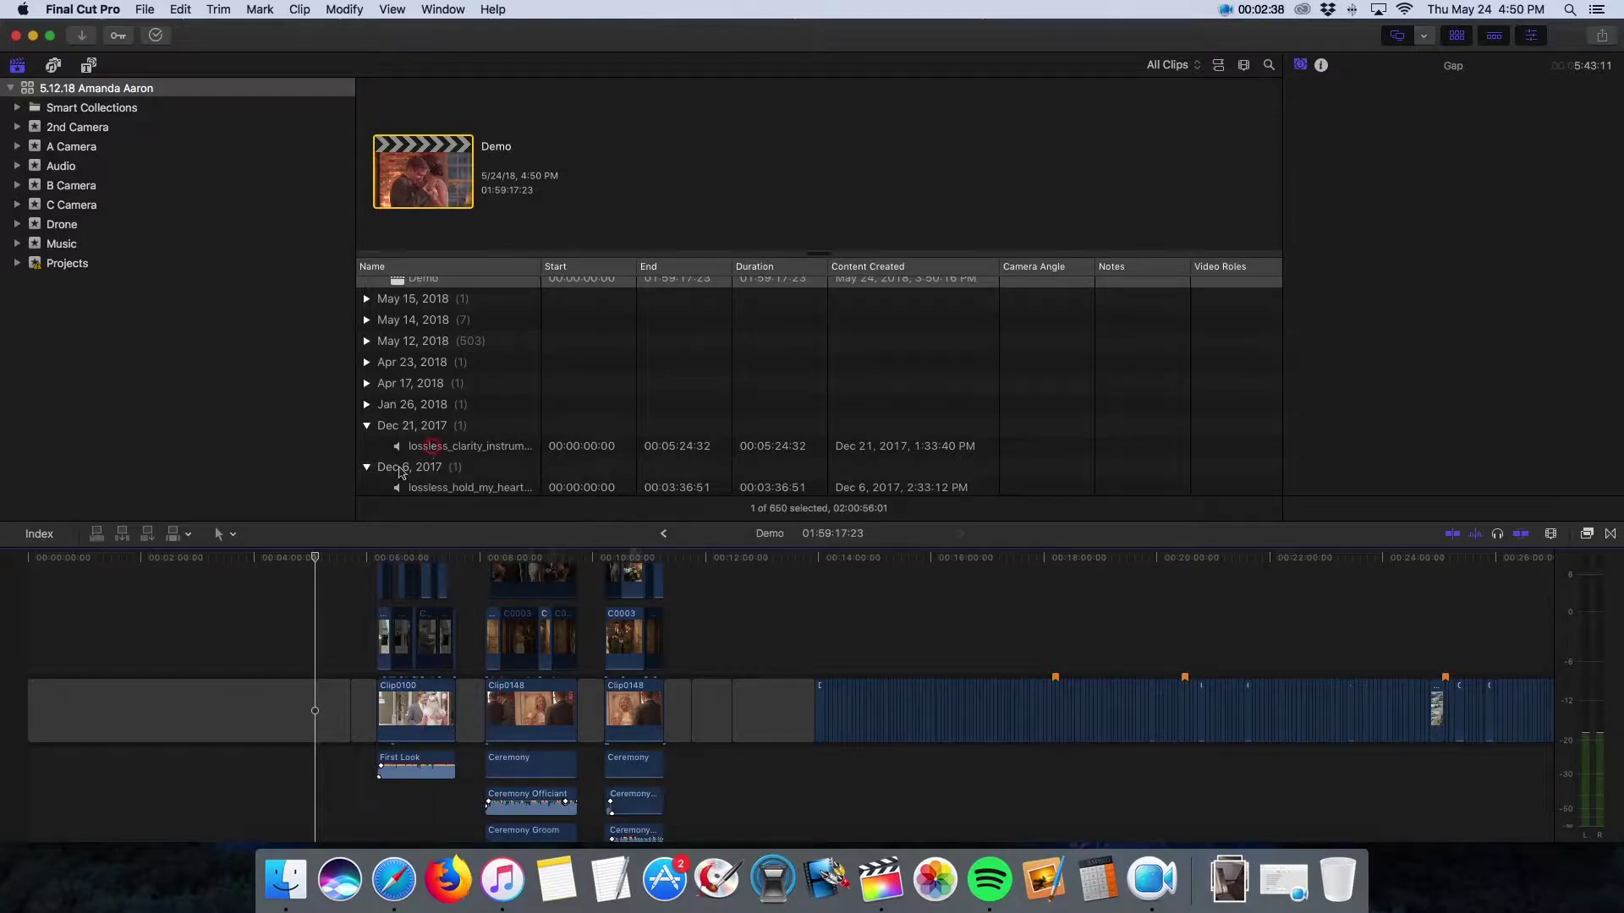
# Add lossless_clarity_instrumental beneath the timeline's start and assign the Music audio role to the nine First Look and Ceremony audio clips
pyautogui.moveTo(401, 472); pyautogui.dragTo(34, 759)
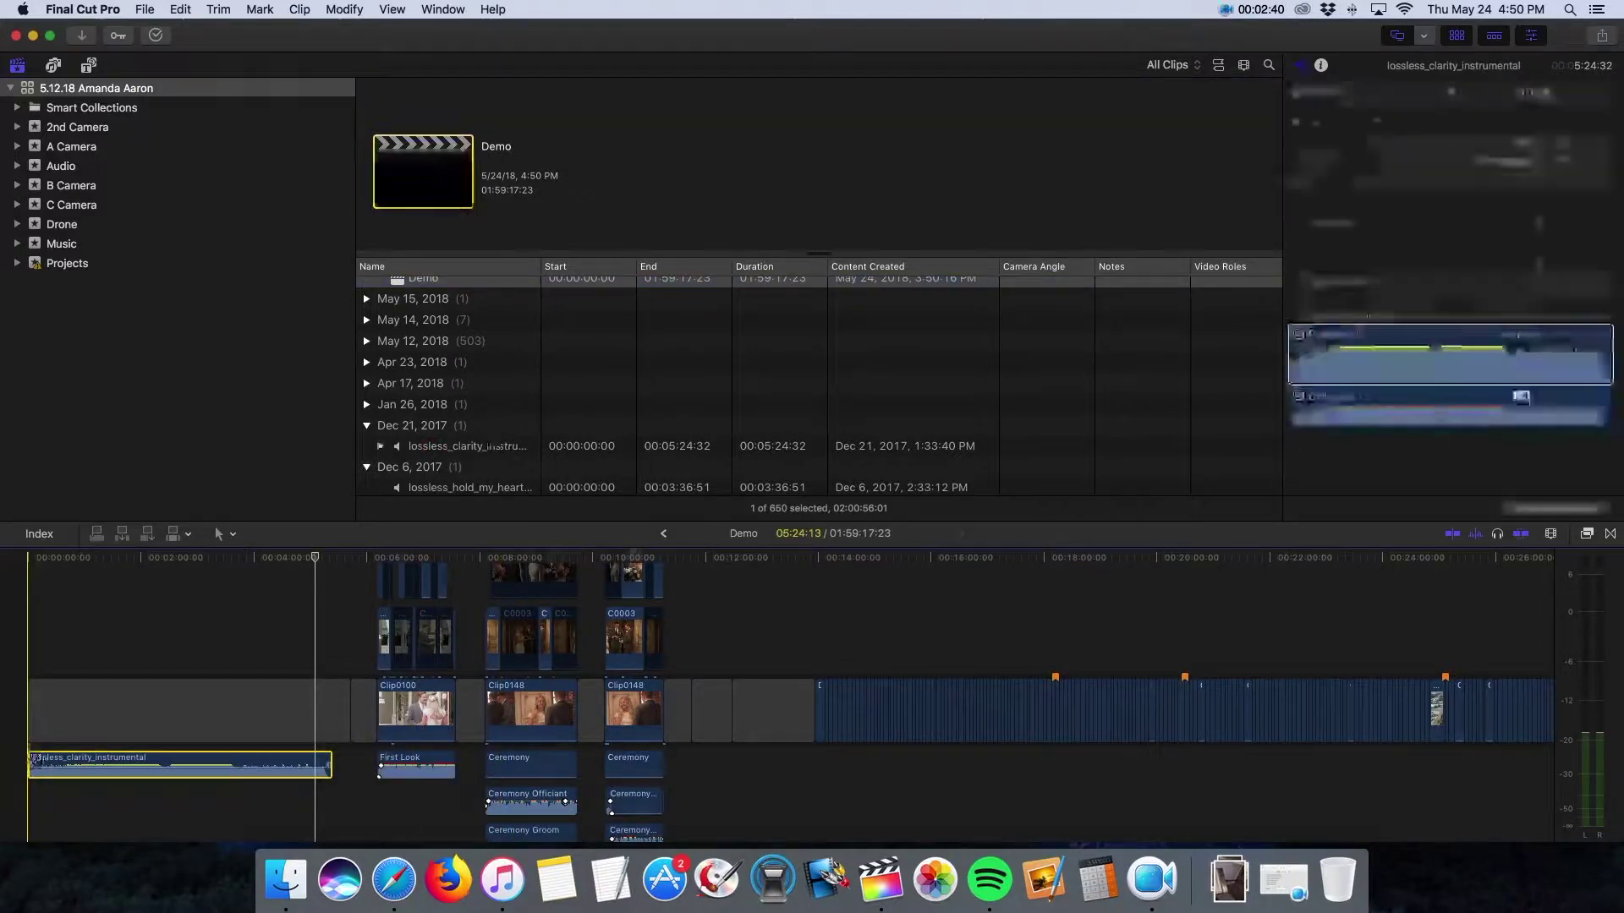
pyautogui.scroll(-2, 646, 774)
pyautogui.moveTo(697, 737); pyautogui.dragTo(387, 827)
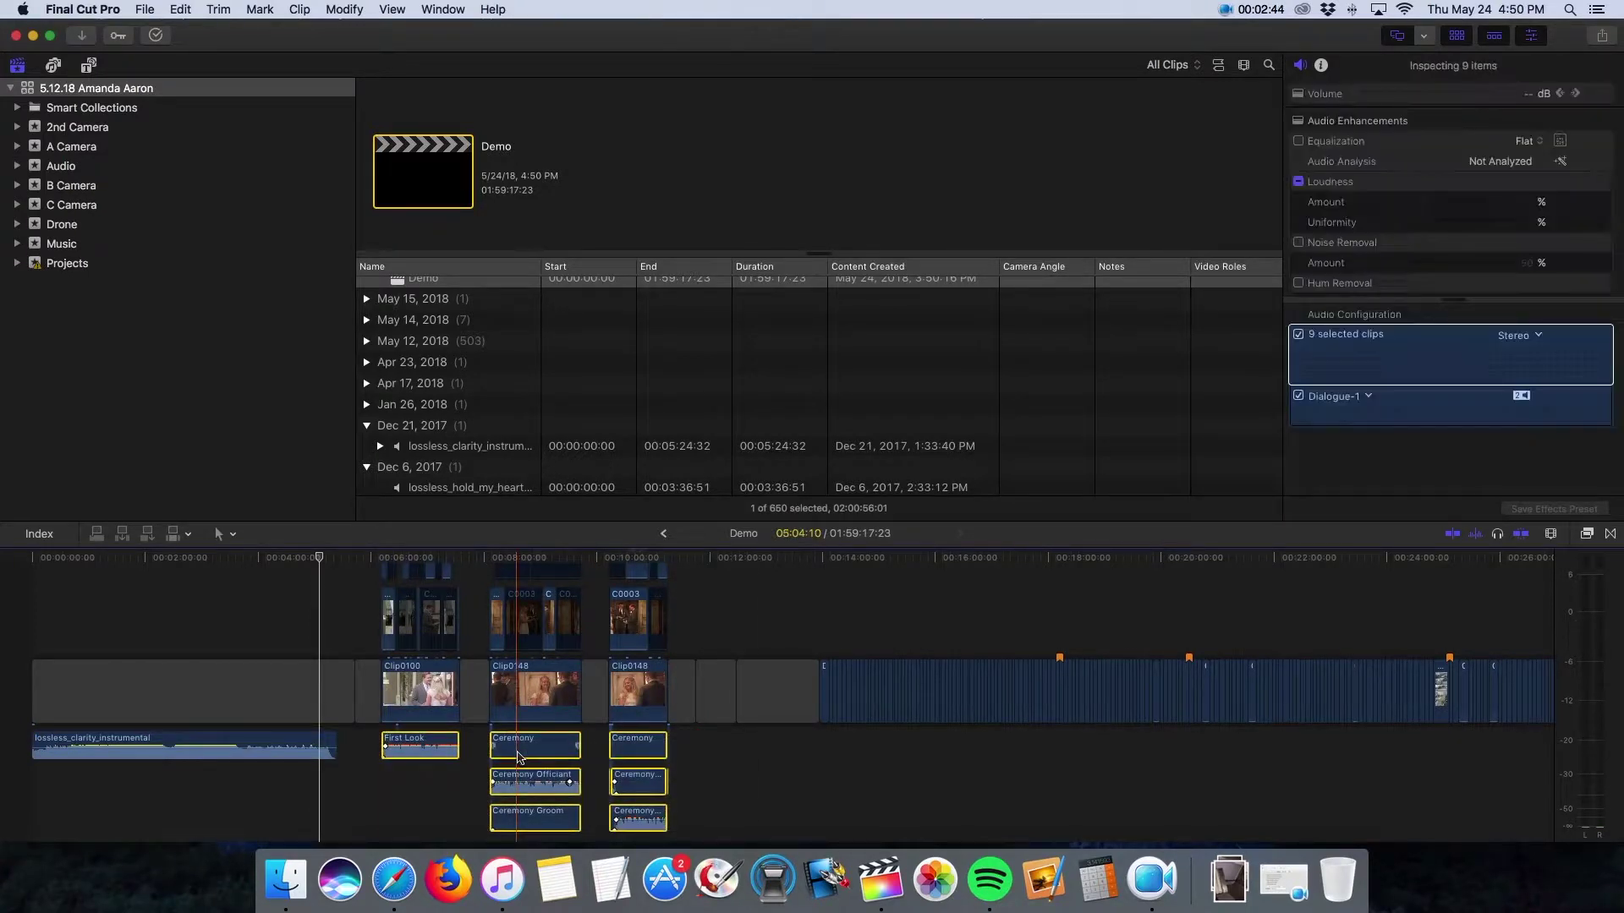
pyautogui.rightClick(519, 757)
pyautogui.moveTo(608, 663)
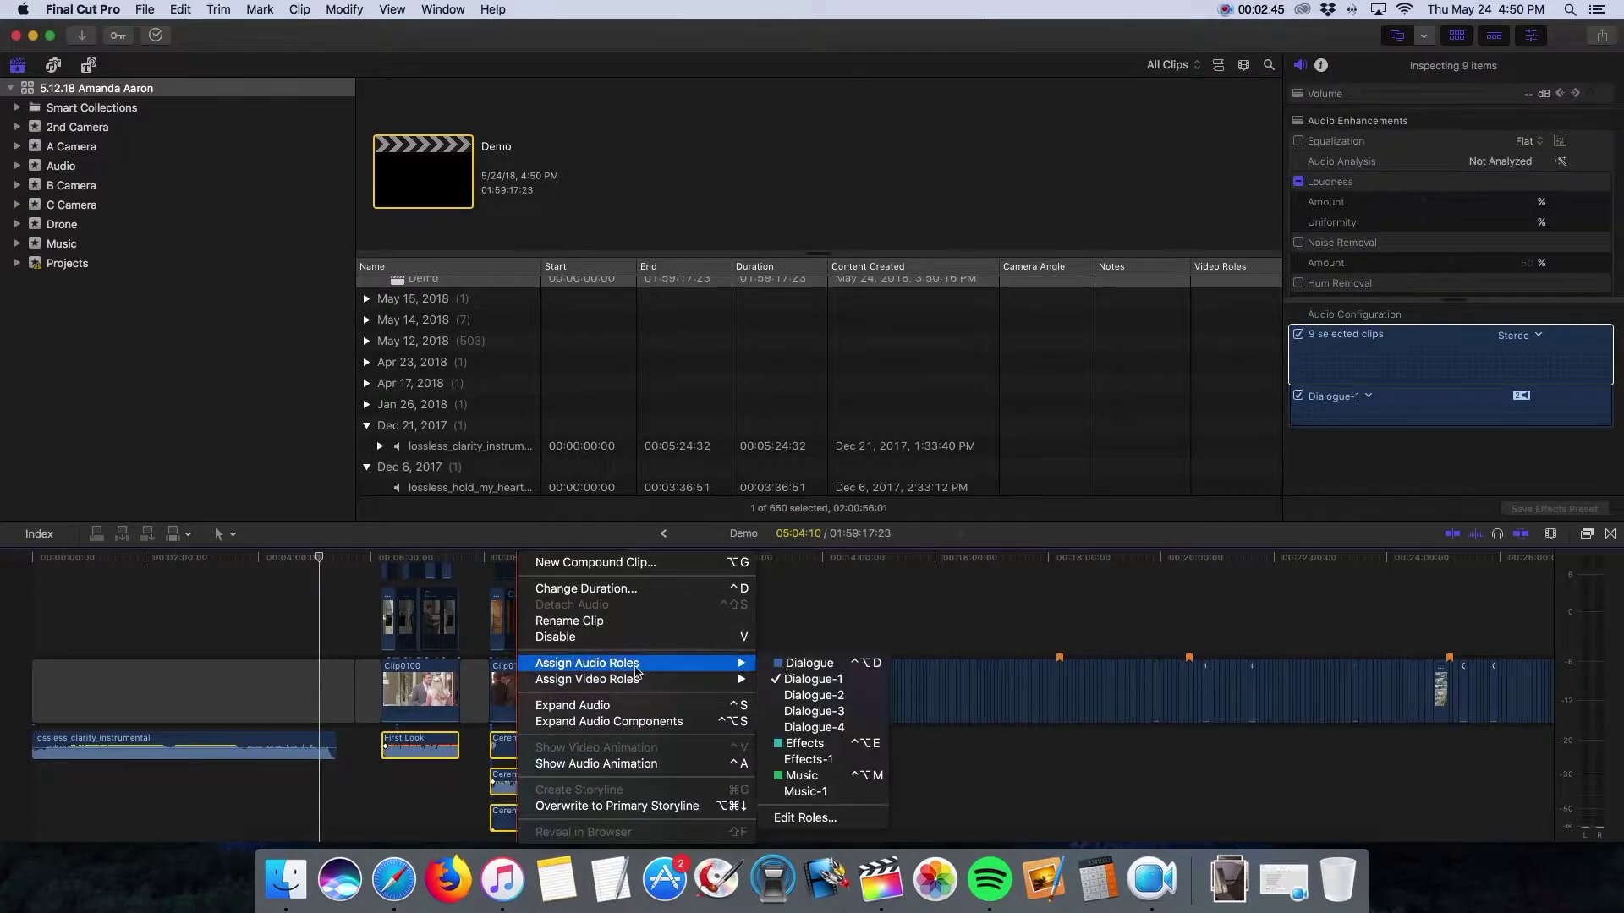
pyautogui.click(805, 778)
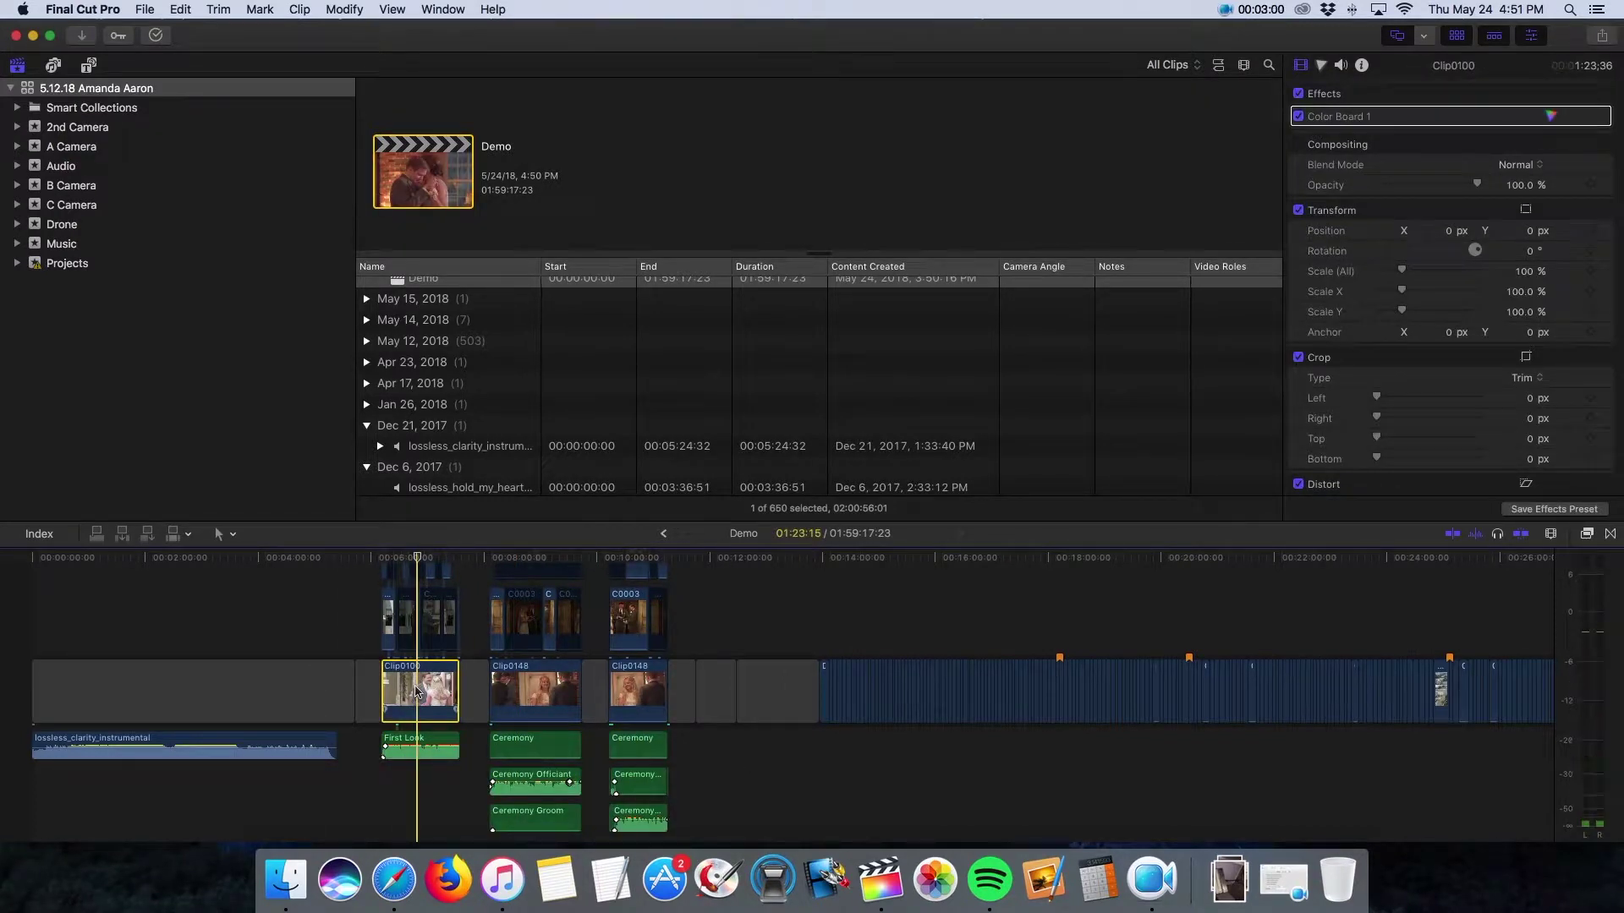
# Lift Clip0100 from the storyline and move it with its connected clips and First Look audio near the timeline's start, over the music
pyautogui.rightClick(417, 691)
pyautogui.click(501, 805)
pyautogui.scroll(2, 362, 672)
pyautogui.moveTo(320, 670); pyautogui.dragTo(460, 583)
pyautogui.scroll(-5, 434, 687)
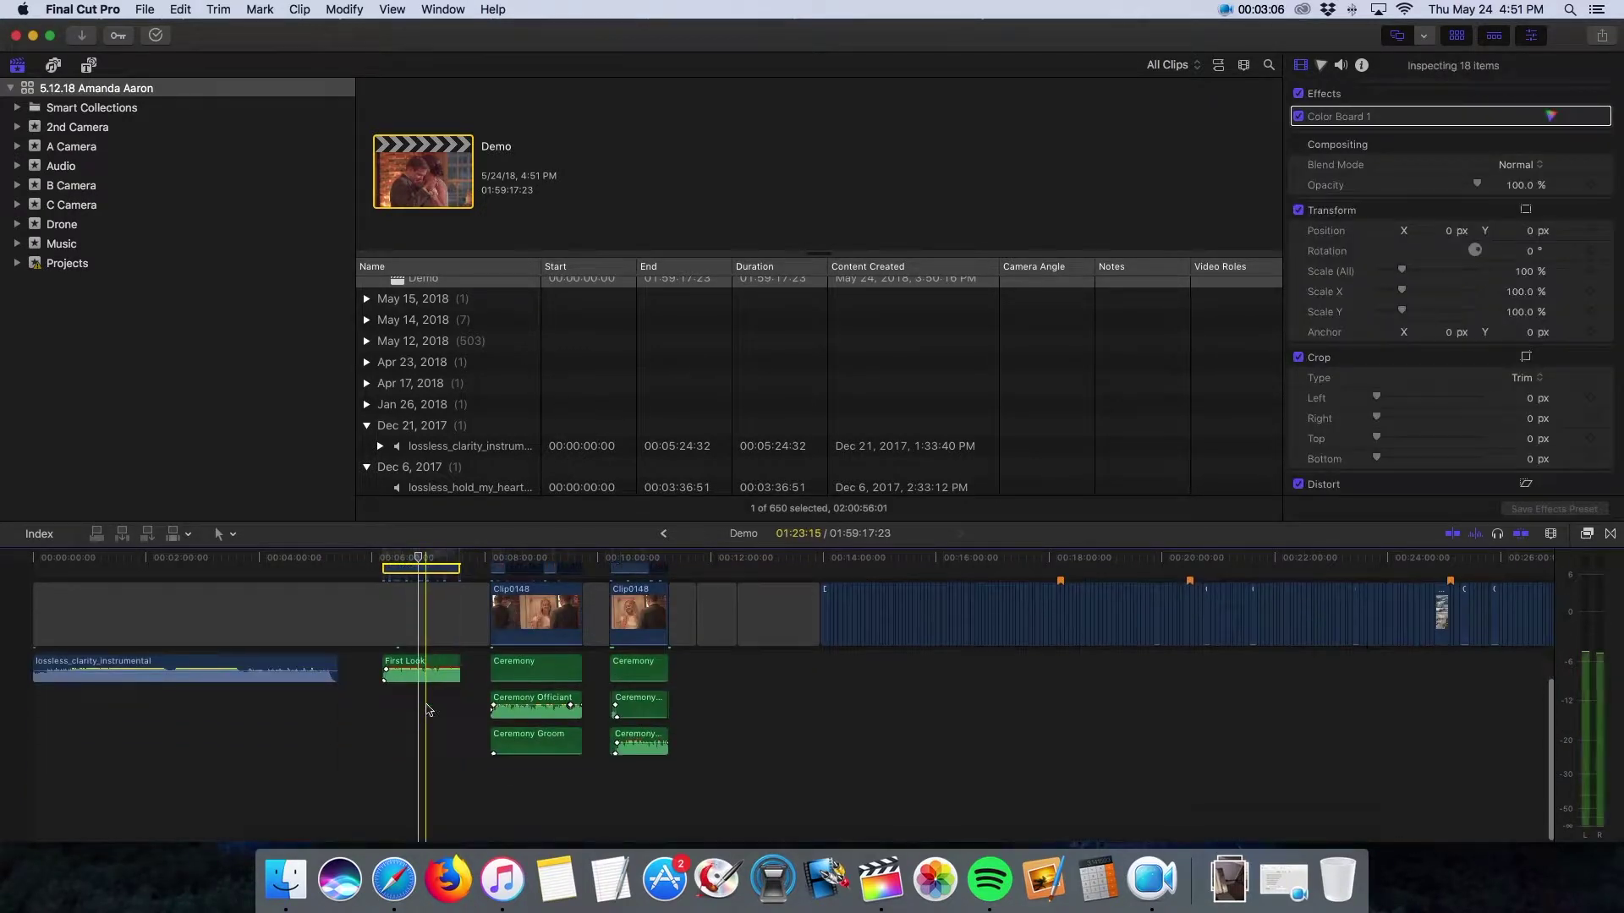
pyautogui.scroll(3, 427, 691)
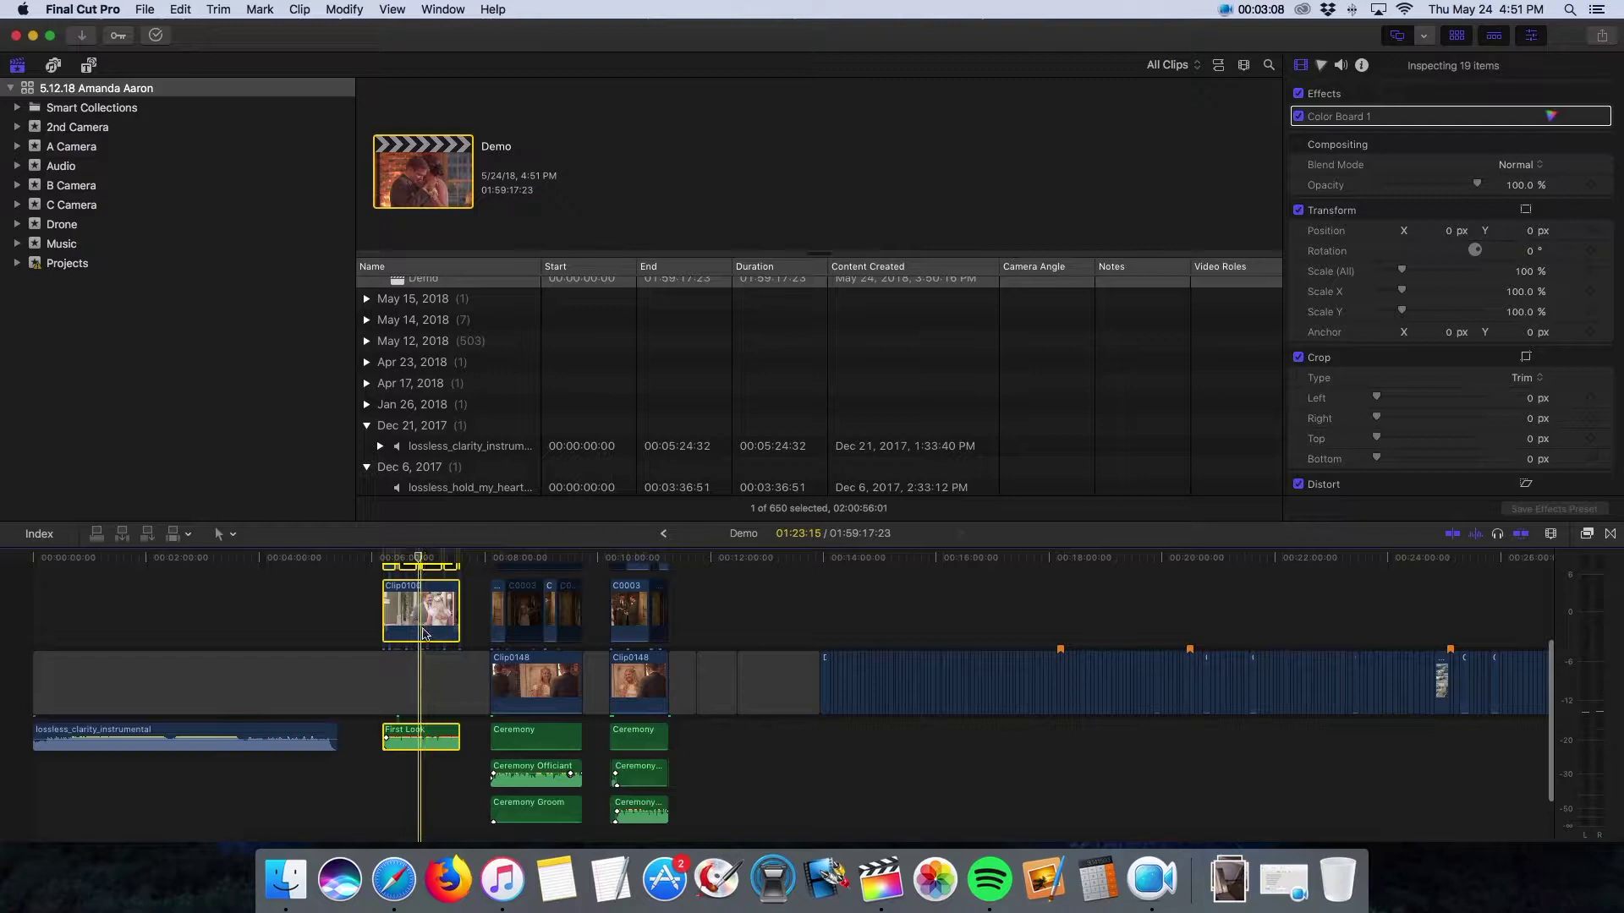
pyautogui.moveTo(423, 634); pyautogui.dragTo(110, 630)
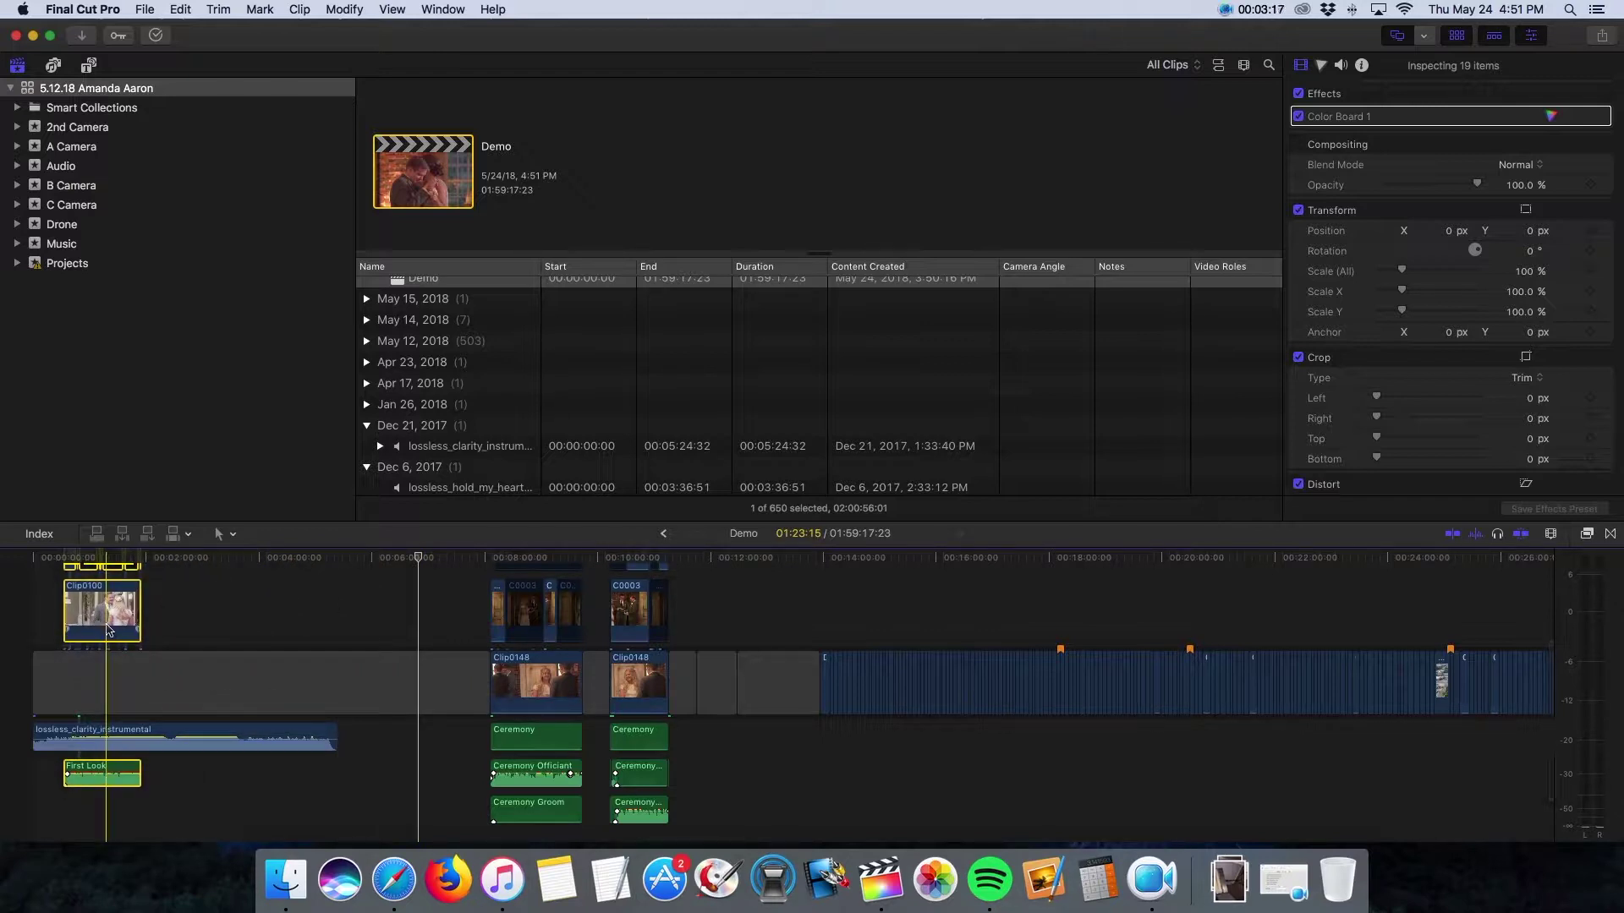
pyautogui.click(166, 612)
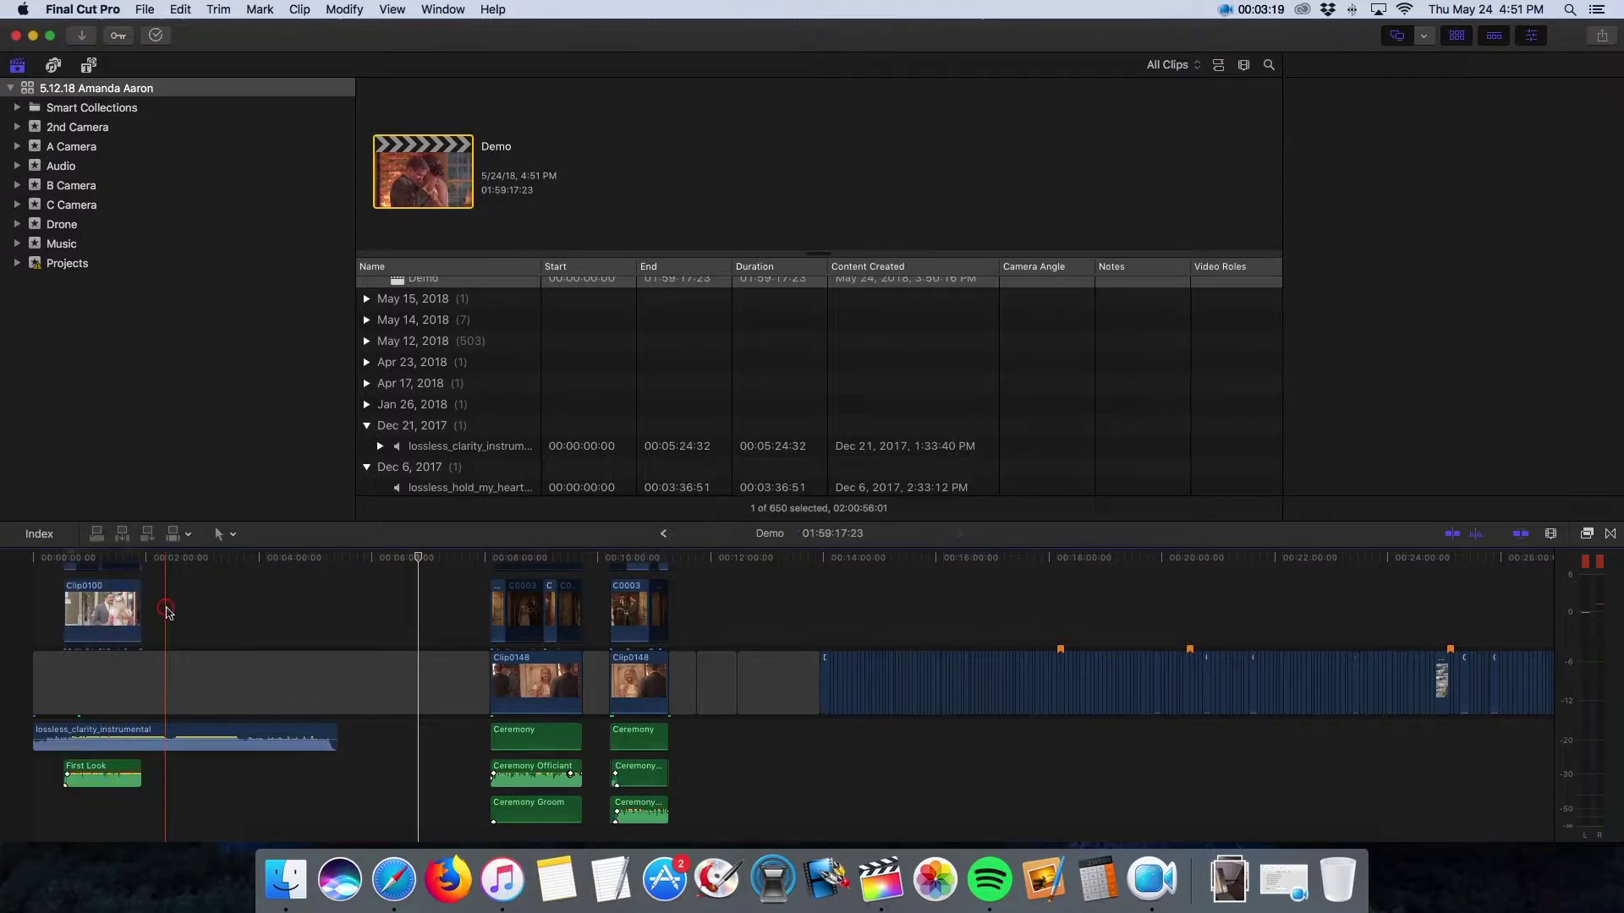
# Lift the first vows section's Clip0148 from the primary storyline
pyautogui.rightClick(523, 677)
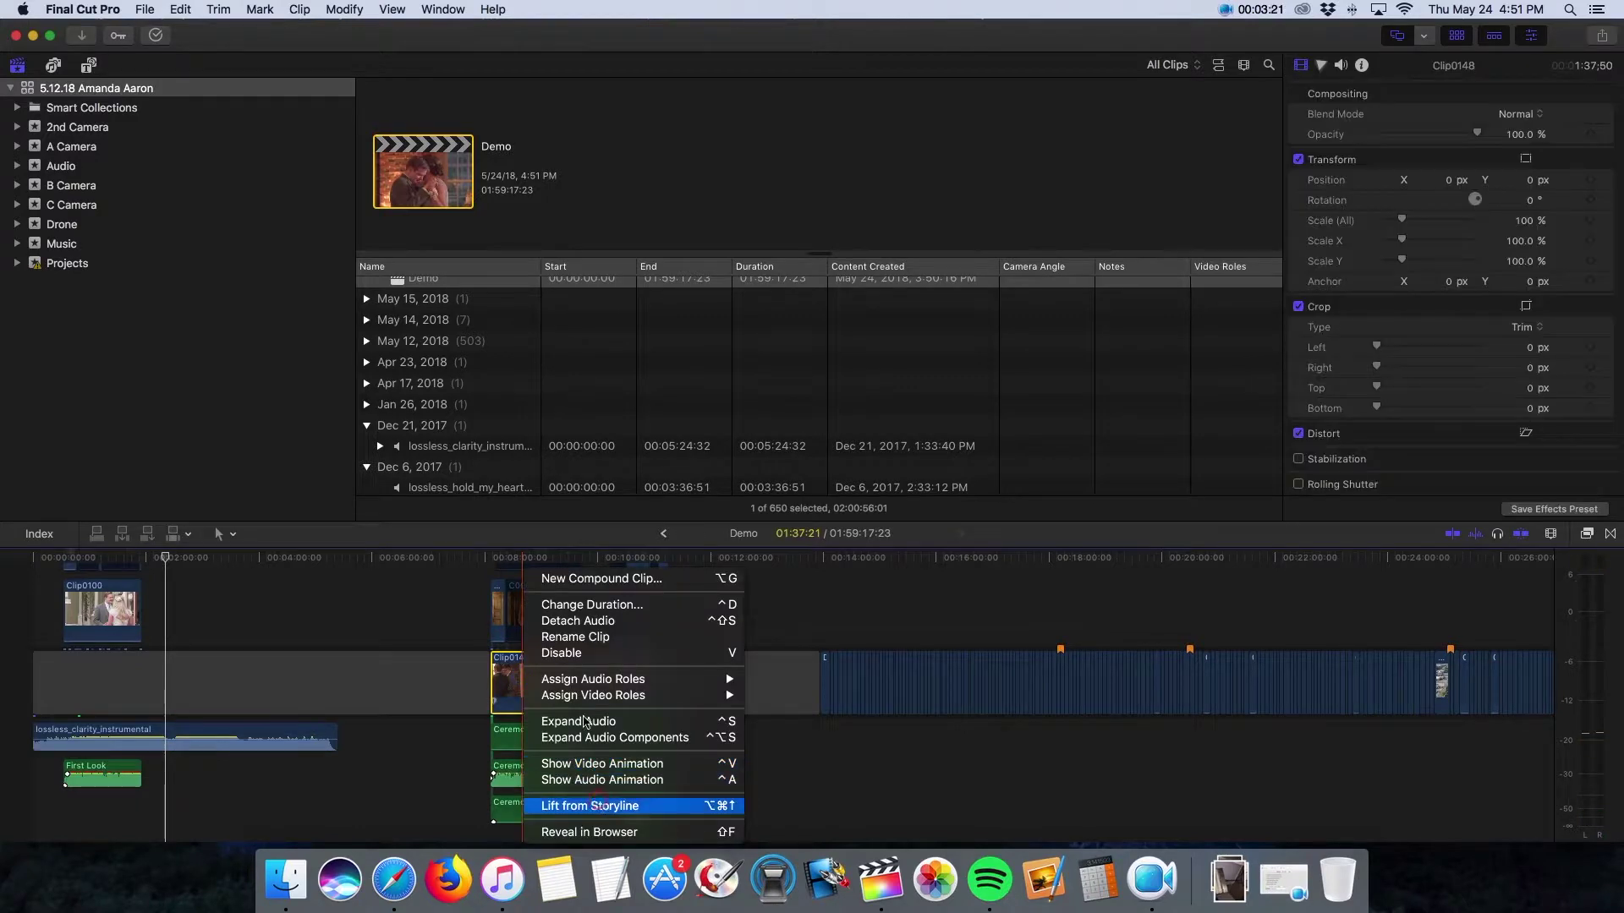
pyautogui.press('Return')
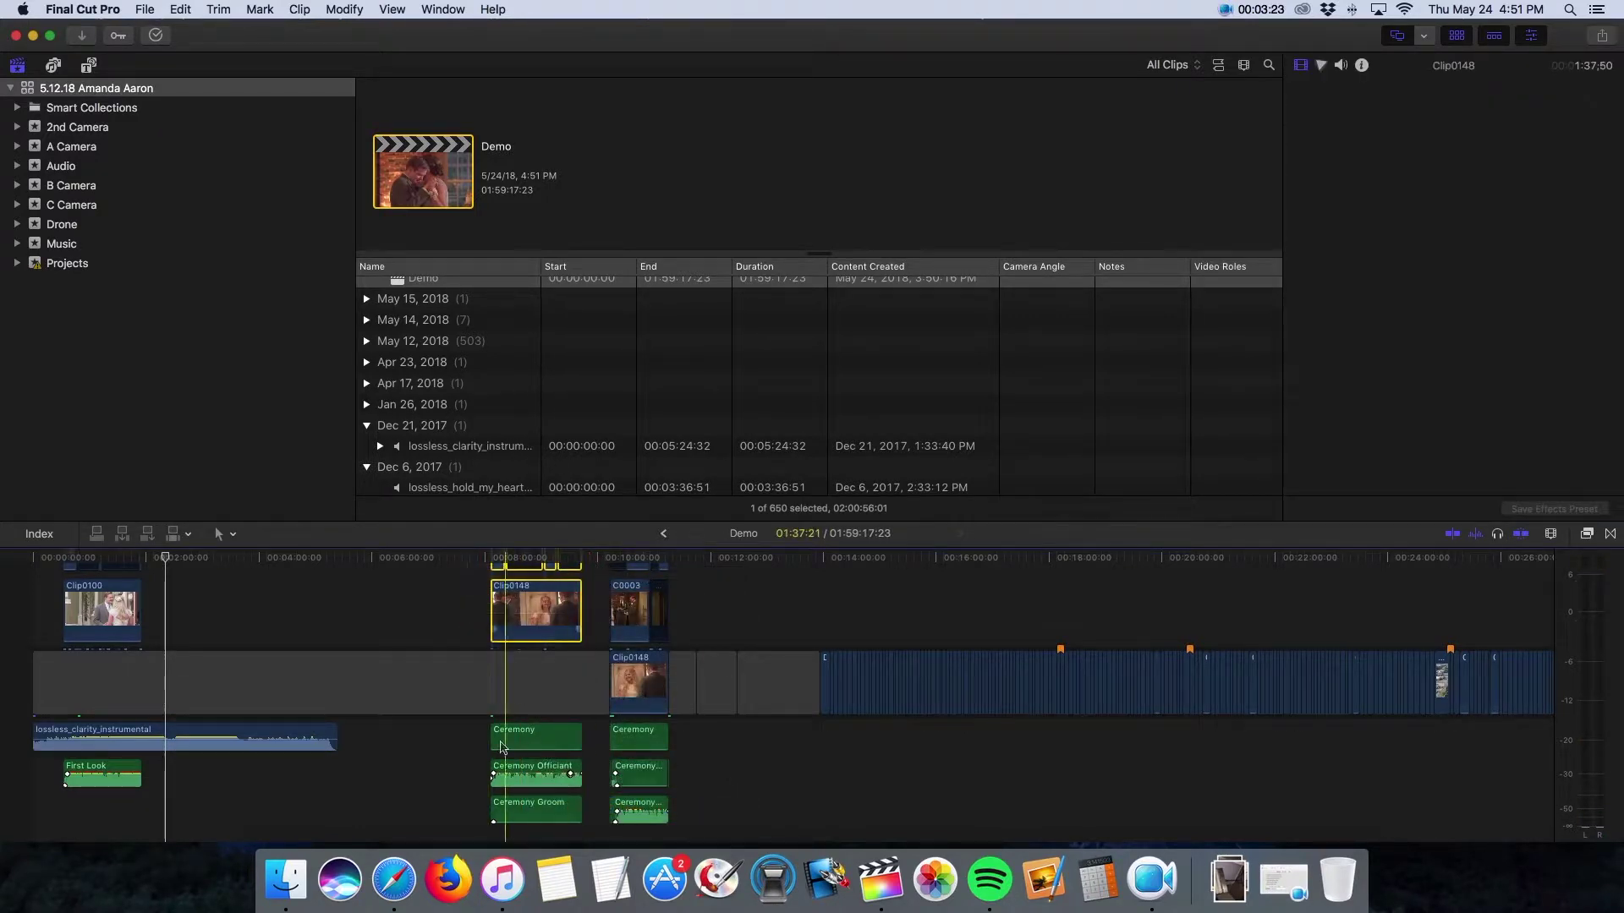
# Move the first vows section's Clip0148 with its connected clips and Ceremony audio to just after the first look section, over the music
pyautogui.moveTo(517, 622); pyautogui.dragTo(193, 644)
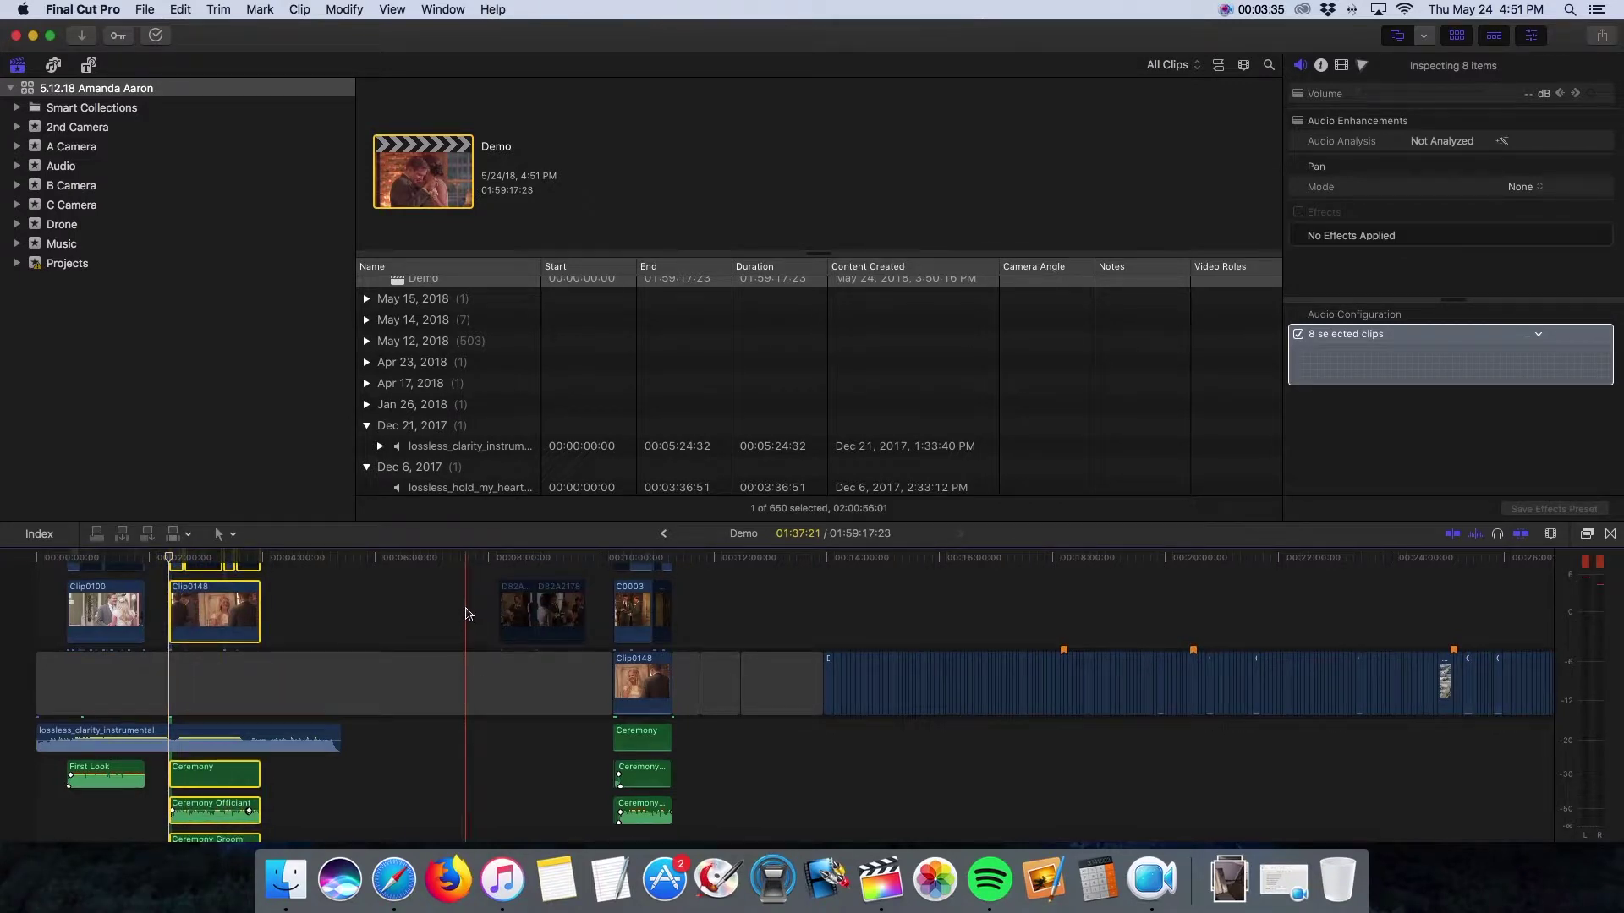
pyautogui.click(467, 664)
# Add a Placeholder generator above the first look and vows clips and extend it from the timeline's start to a duration of 4:50:16
pyautogui.scroll(5, 465, 630)
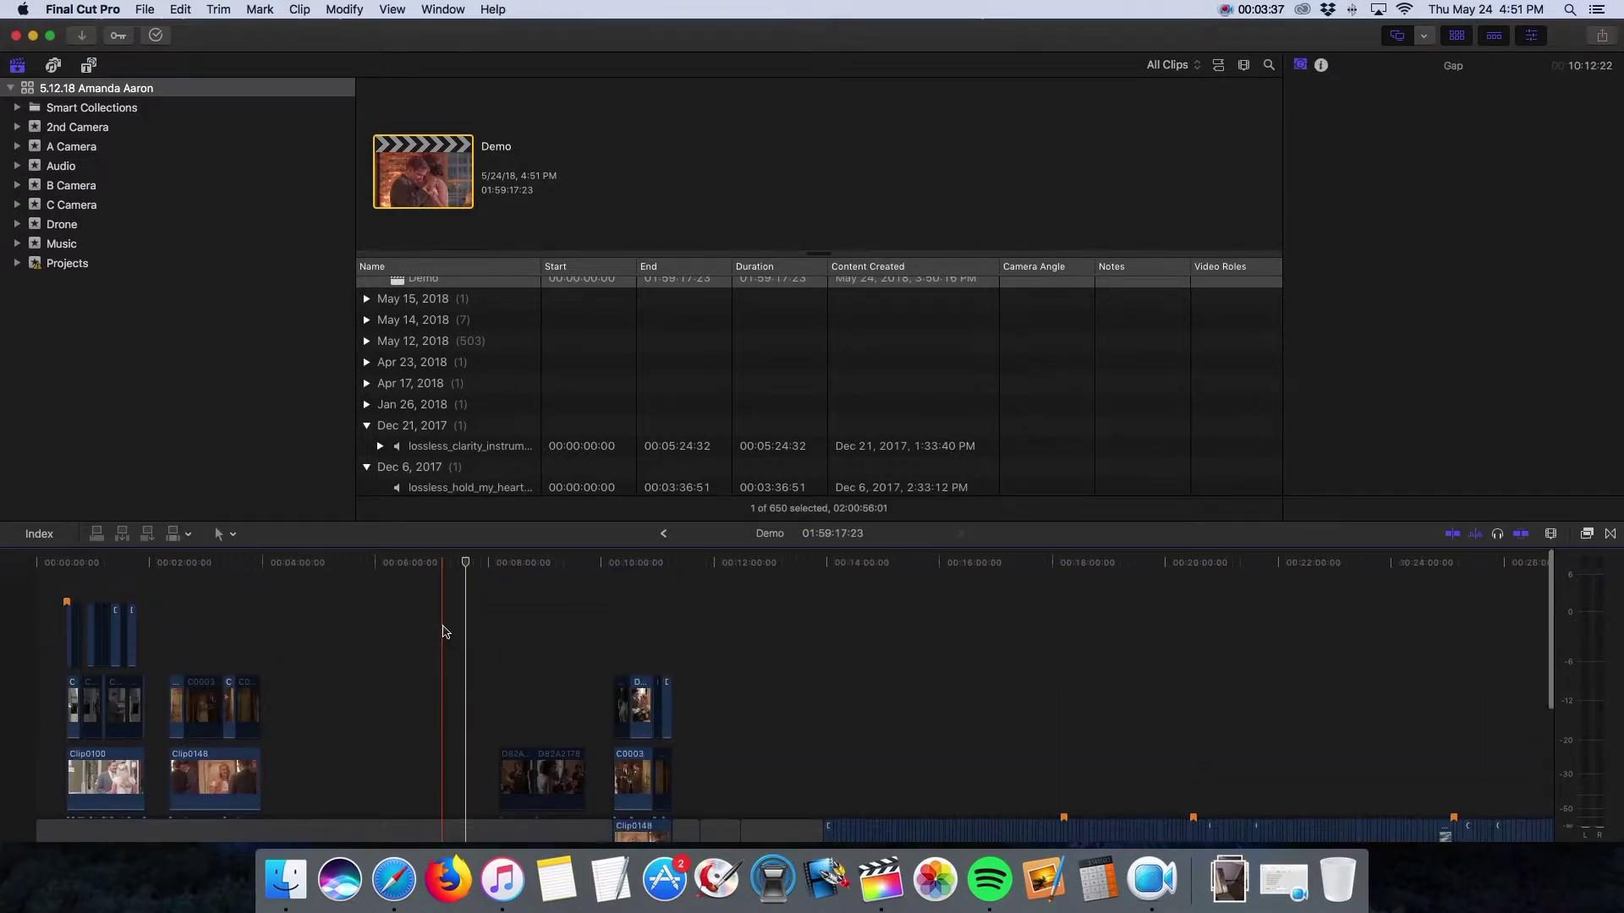
pyautogui.click(90, 66)
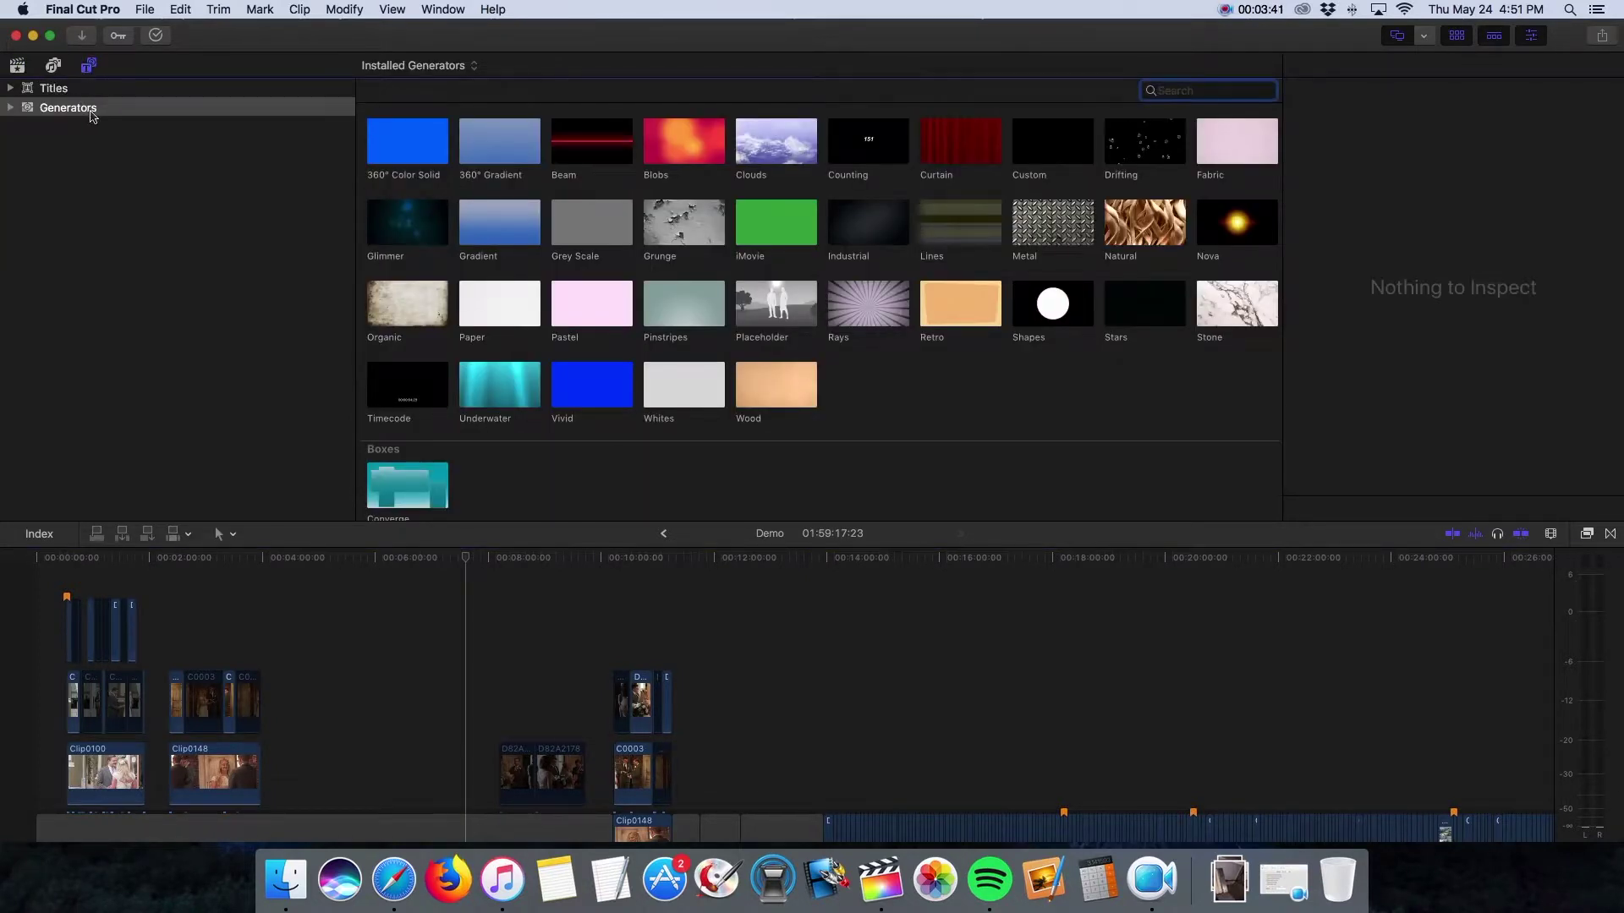
pyautogui.moveTo(779, 313); pyautogui.dragTo(133, 569)
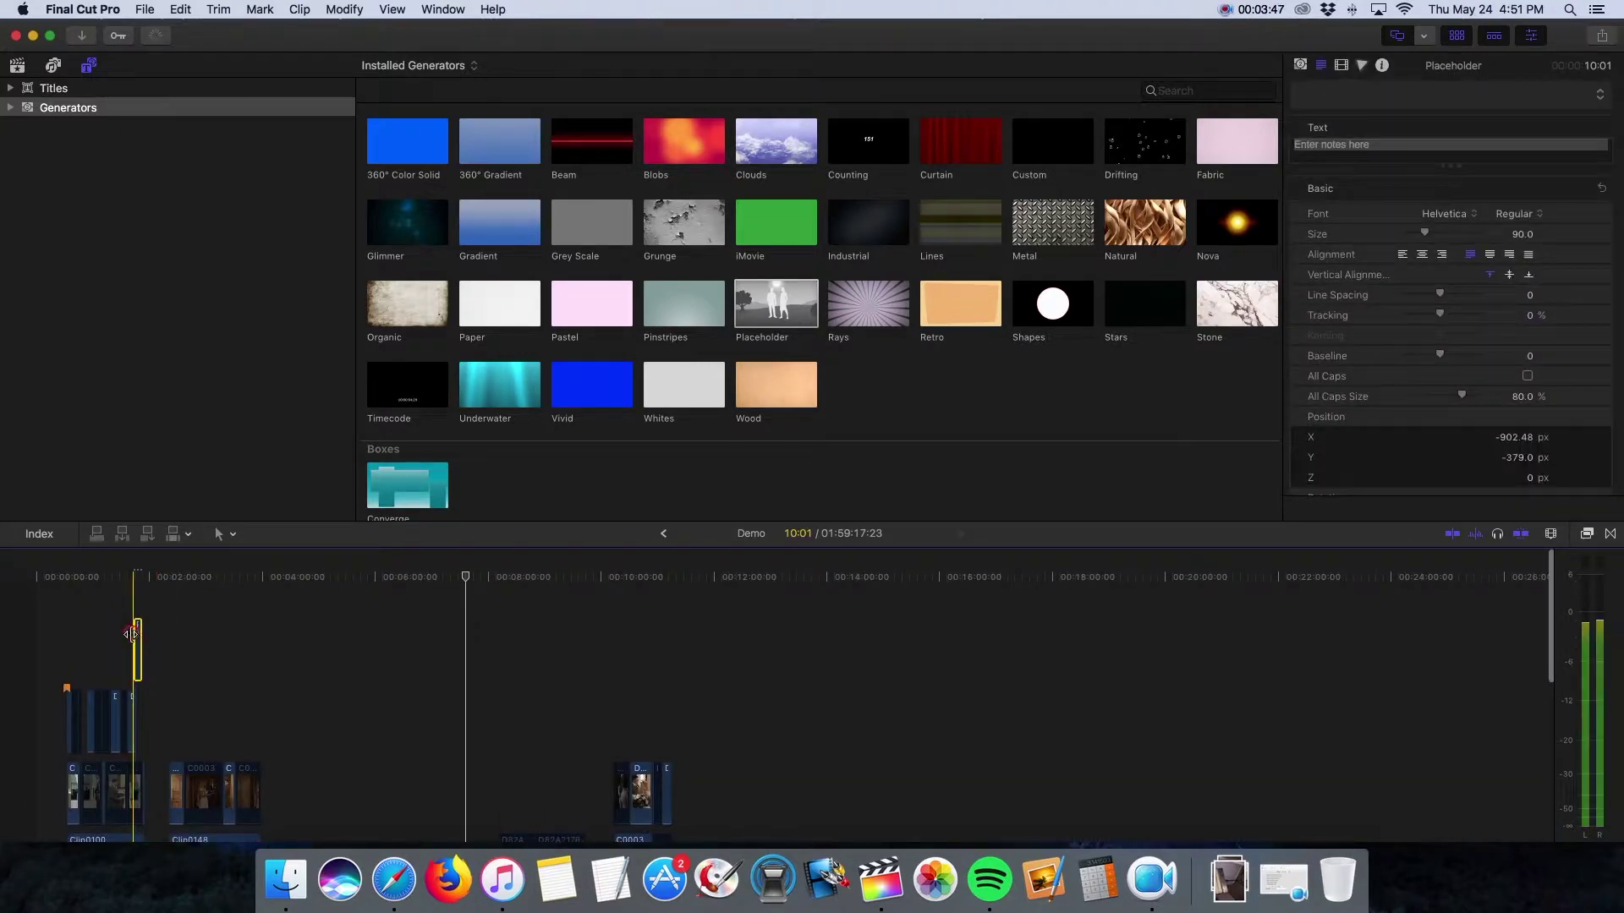
pyautogui.click(130, 634)
pyautogui.click(140, 647)
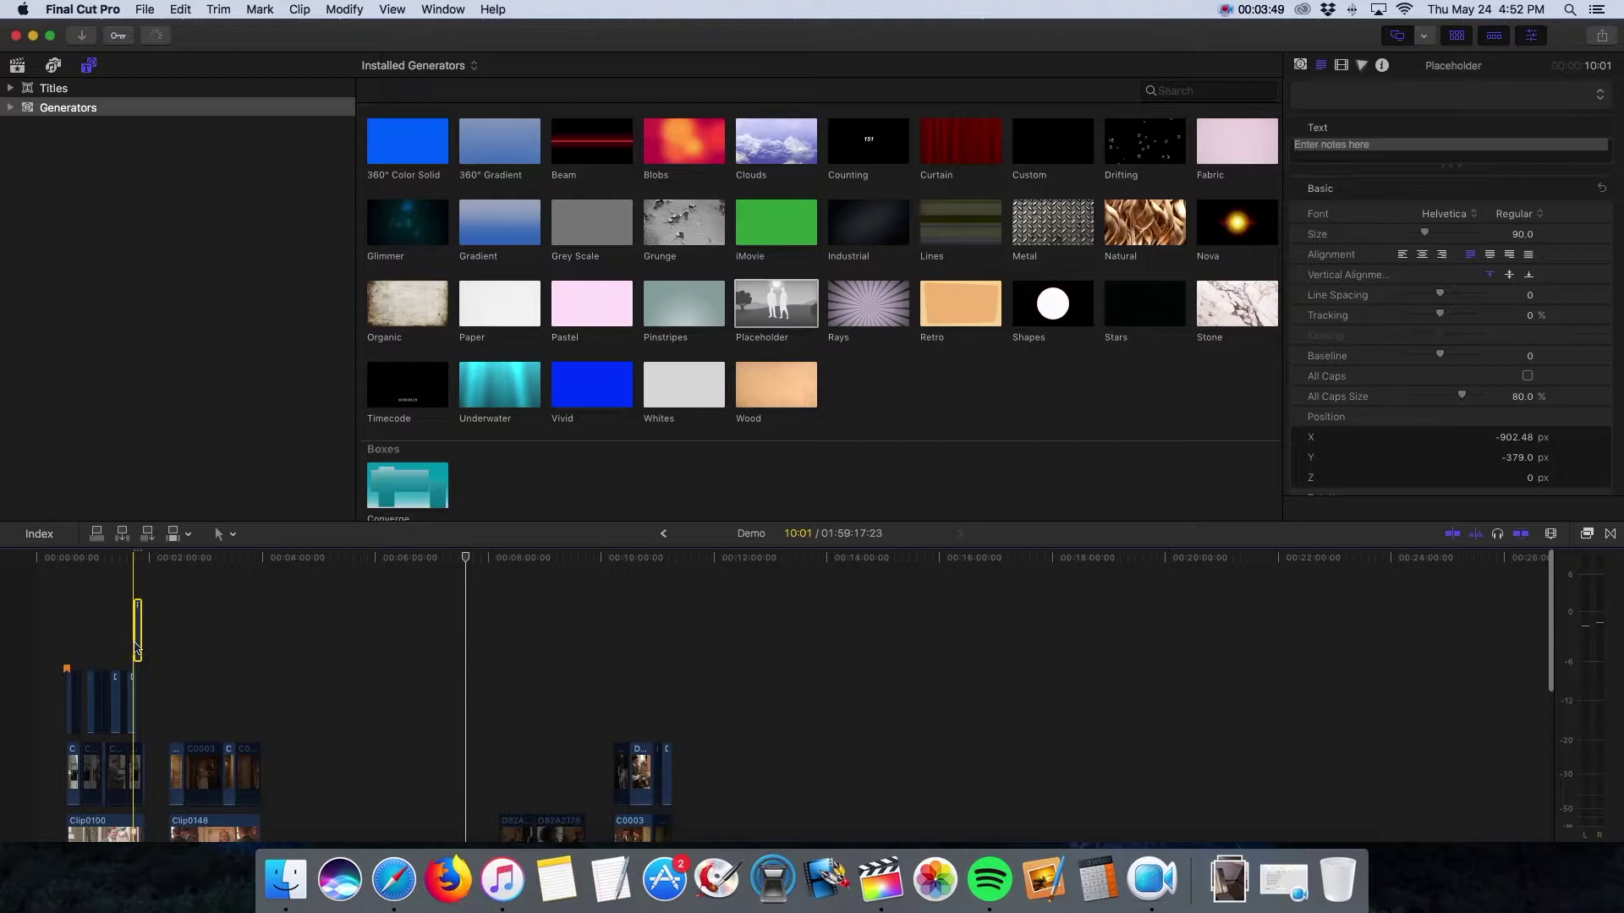
pyautogui.moveTo(136, 640); pyautogui.dragTo(308, 642)
pyautogui.click(167, 626)
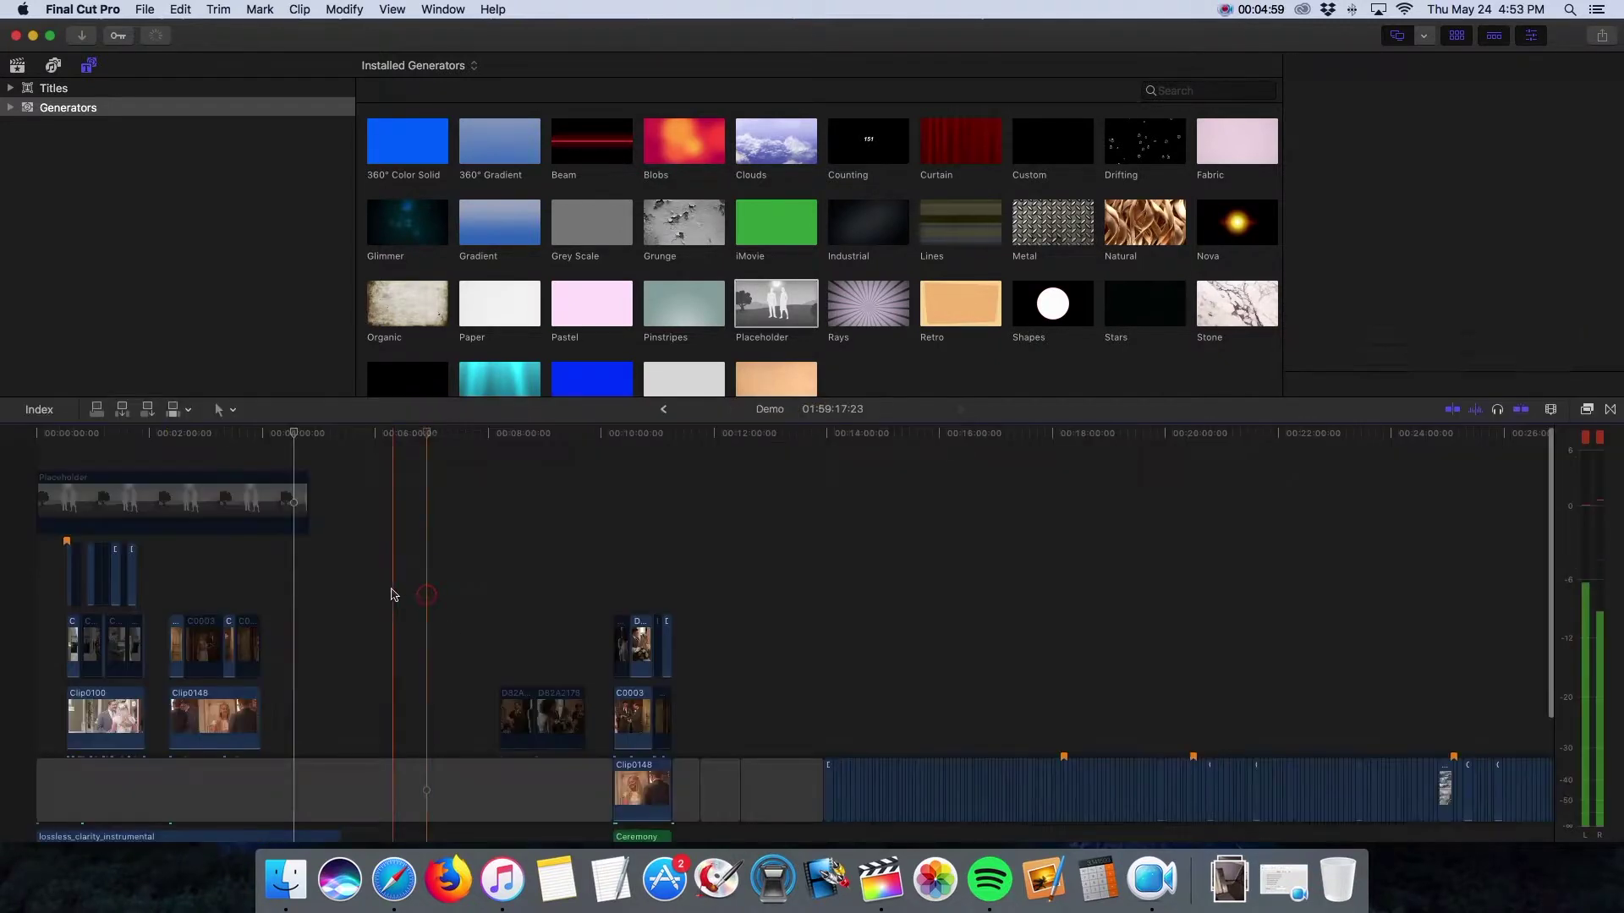
# Move a block of 49 B-roll clips from the primary storyline to above the placeholder, over the first look and vows sections
pyautogui.click(235, 505)
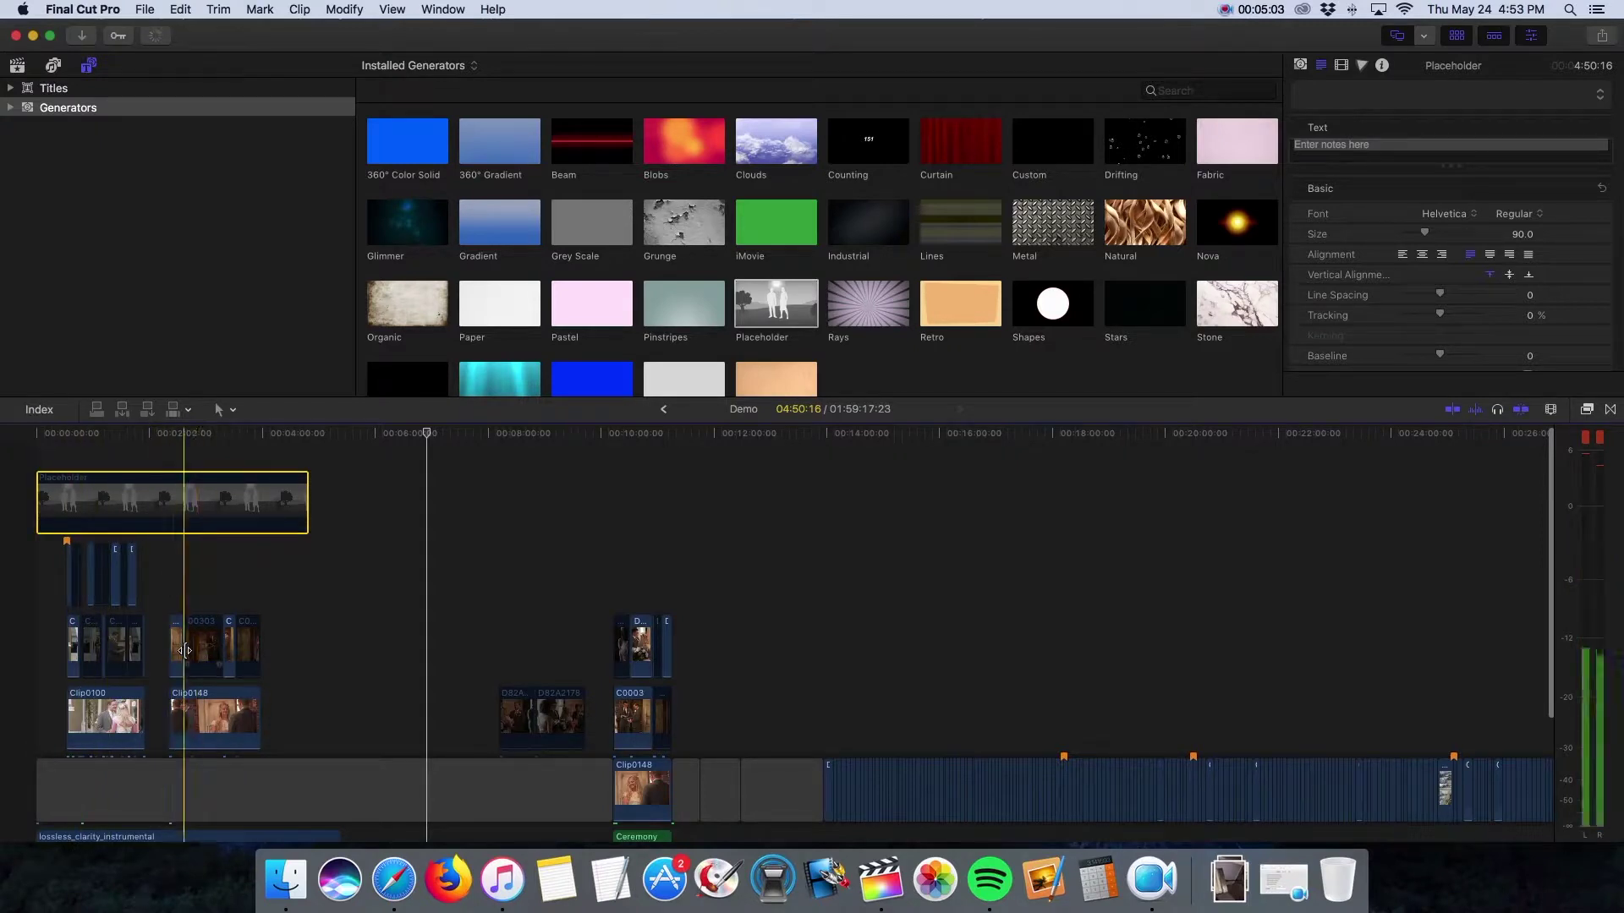
pyautogui.moveTo(847, 744); pyautogui.dragTo(1022, 795)
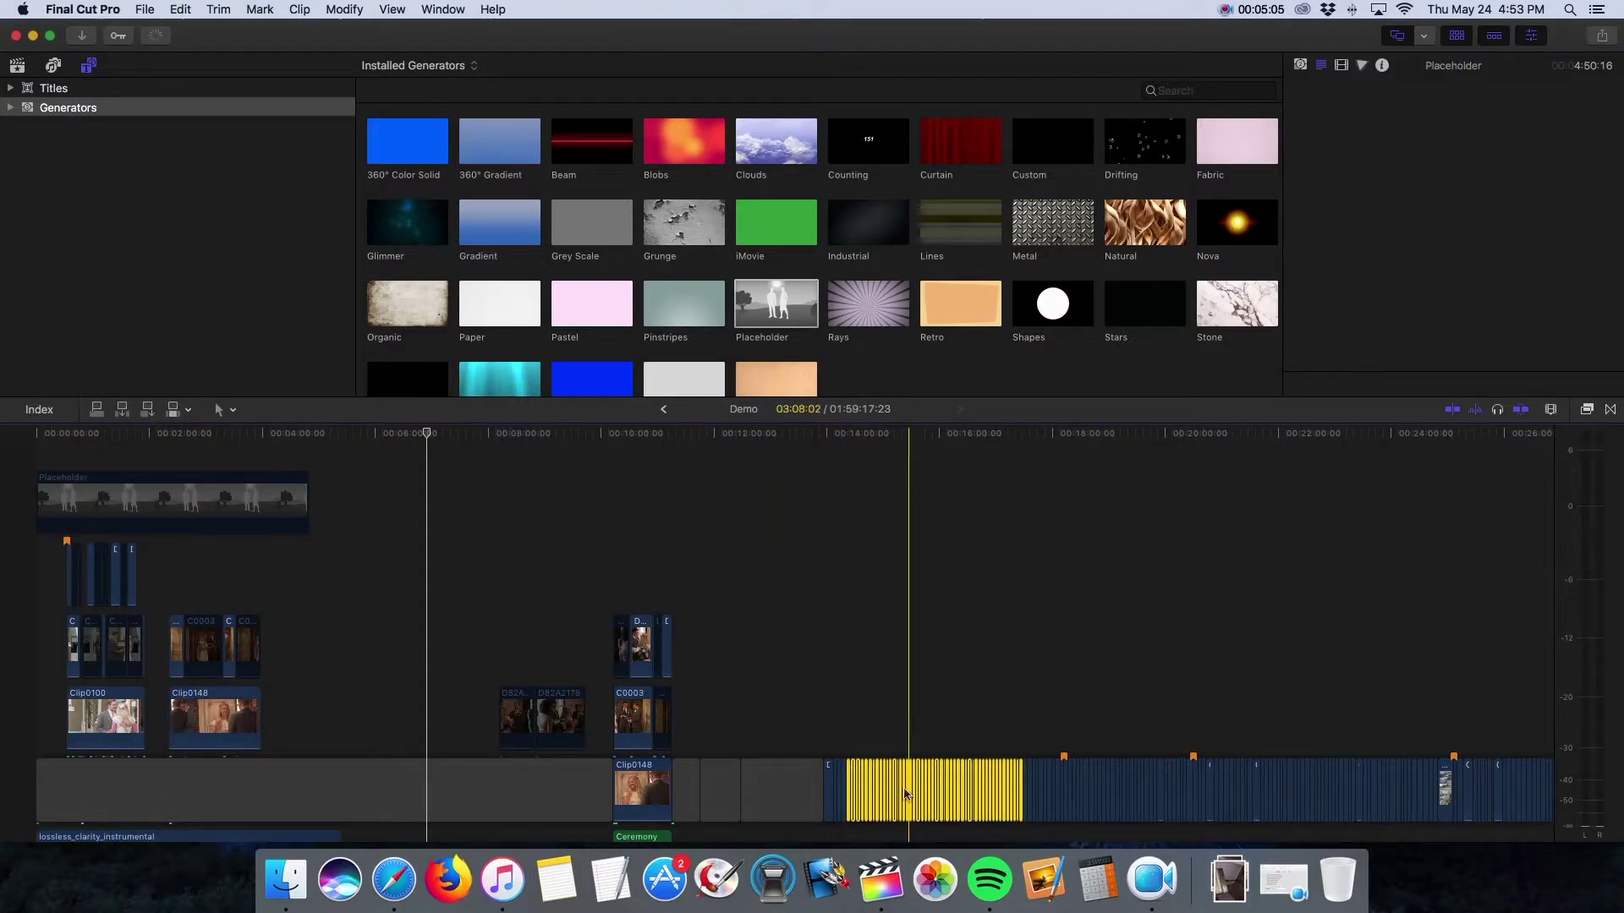
pyautogui.moveTo(888, 794); pyautogui.dragTo(577, 564)
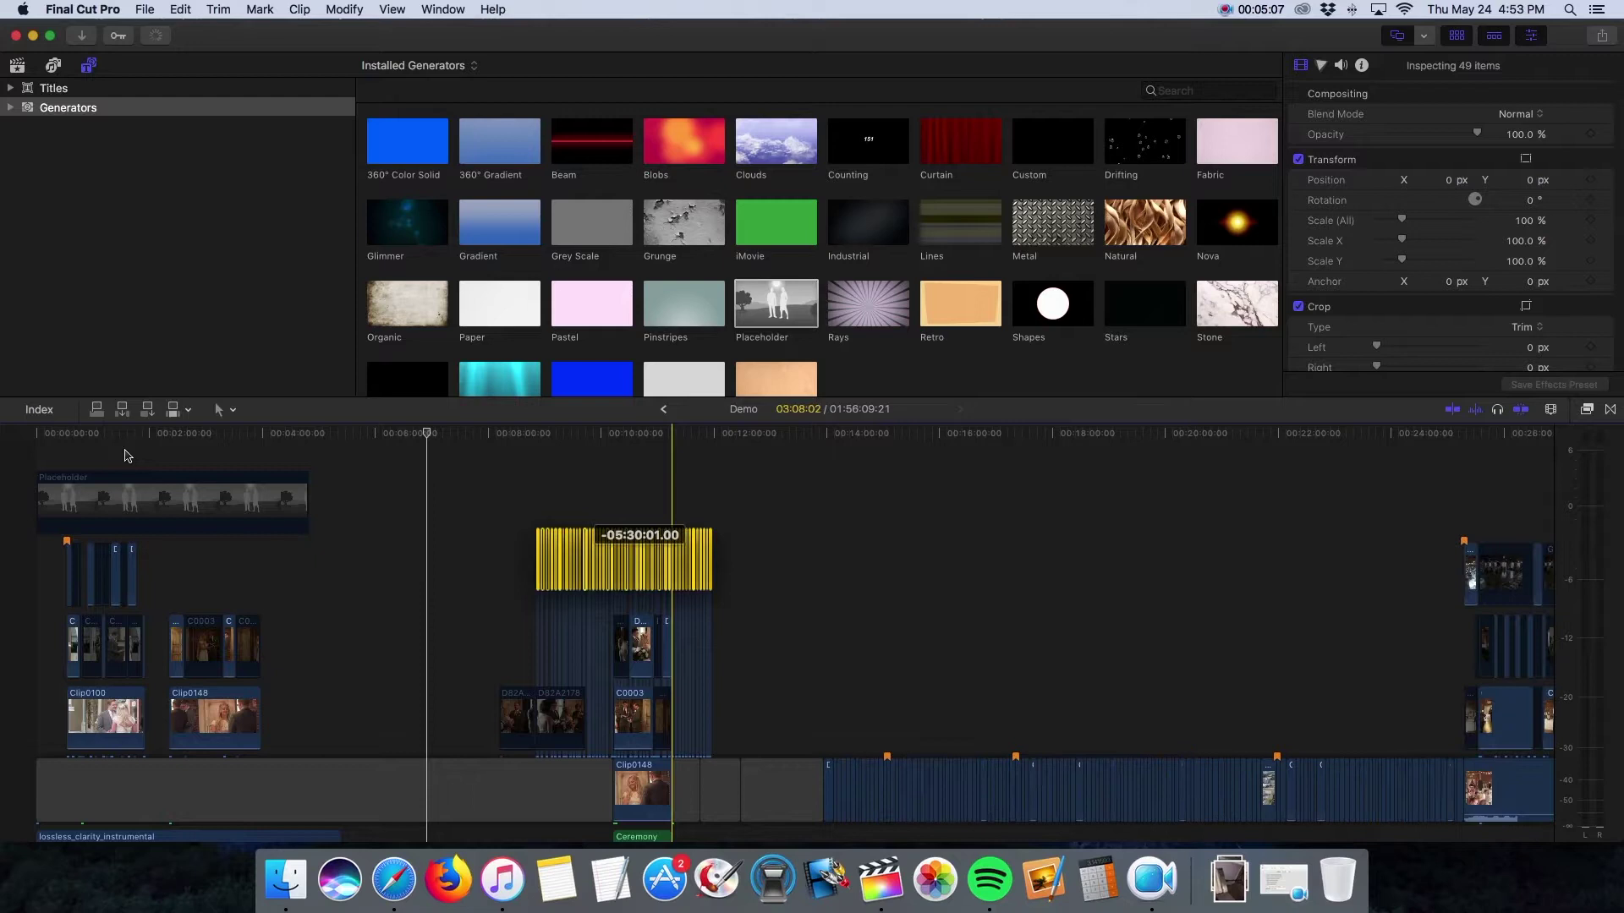
pyautogui.moveTo(125, 455); pyautogui.dragTo(127, 455)
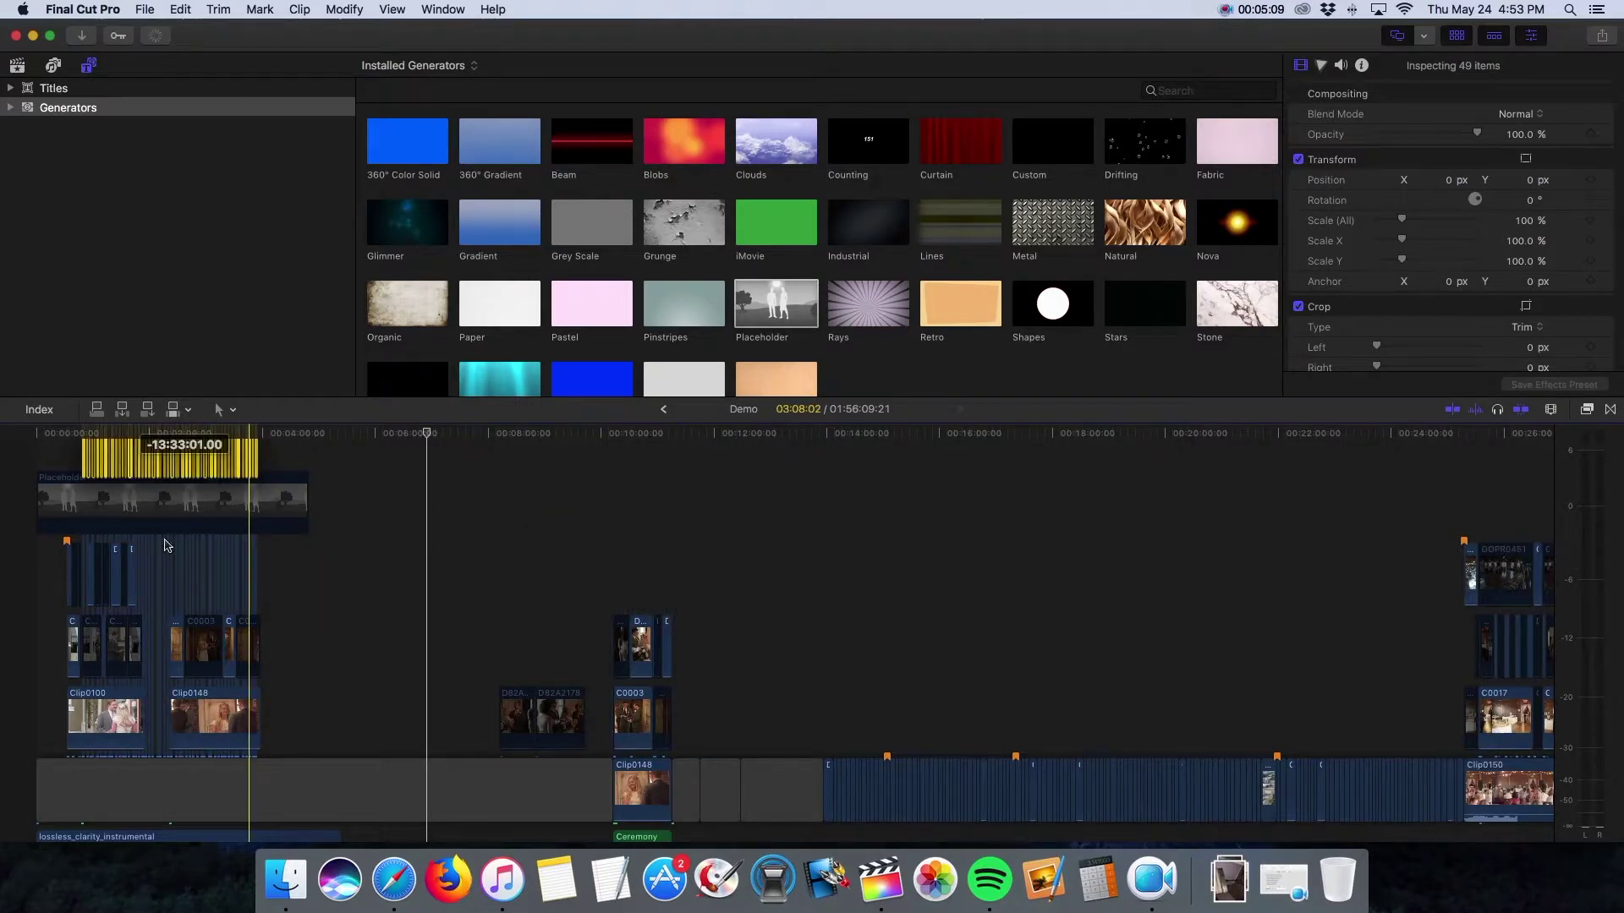
pyautogui.moveTo(167, 546); pyautogui.dragTo(166, 545)
pyautogui.click(283, 471)
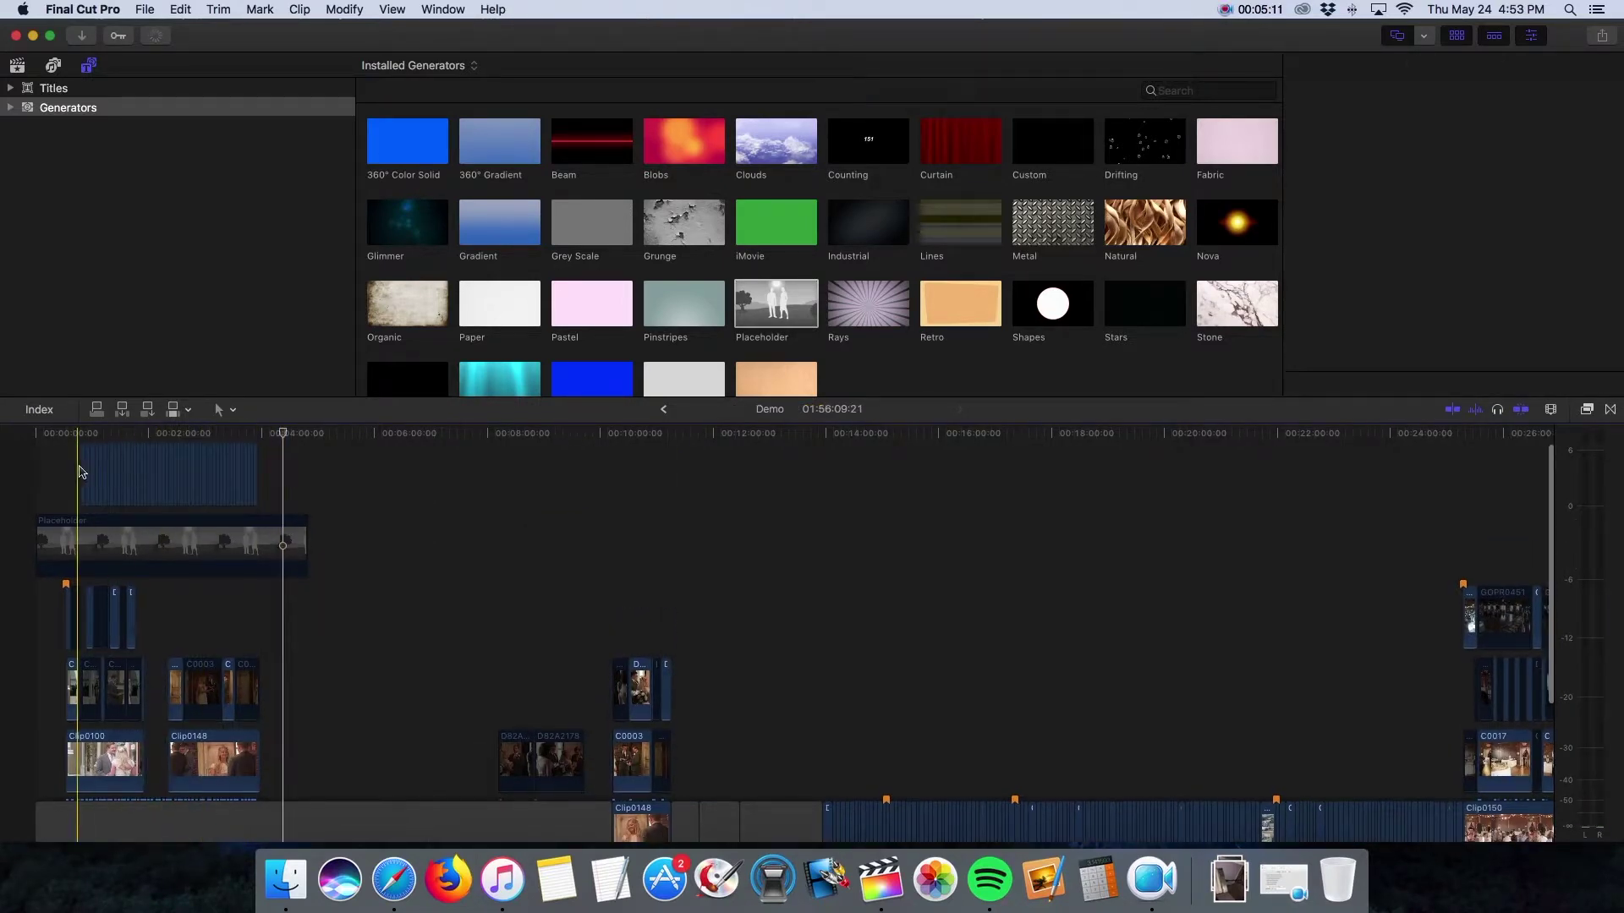
# Examine how the placeholder separates the B-roll clips above it from the first look and vows clips beneath it
pyautogui.moveTo(63, 465); pyautogui.dragTo(347, 477)
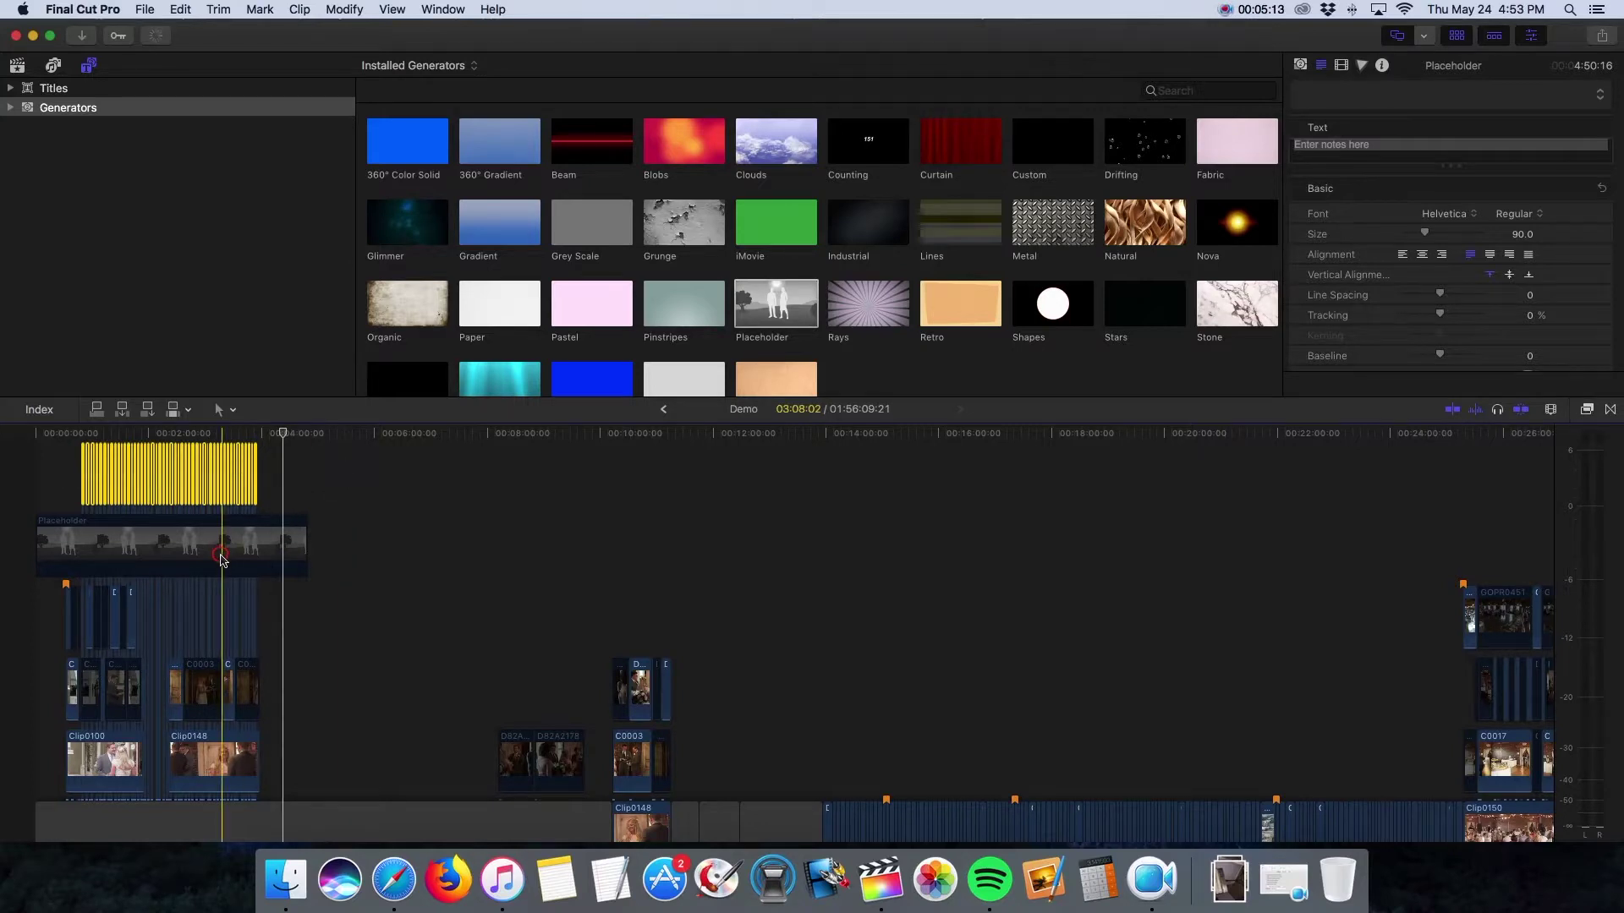
pyautogui.click(220, 556)
pyautogui.scroll(1, 405, 635)
pyautogui.moveTo(294, 608); pyautogui.dragTo(36, 770)
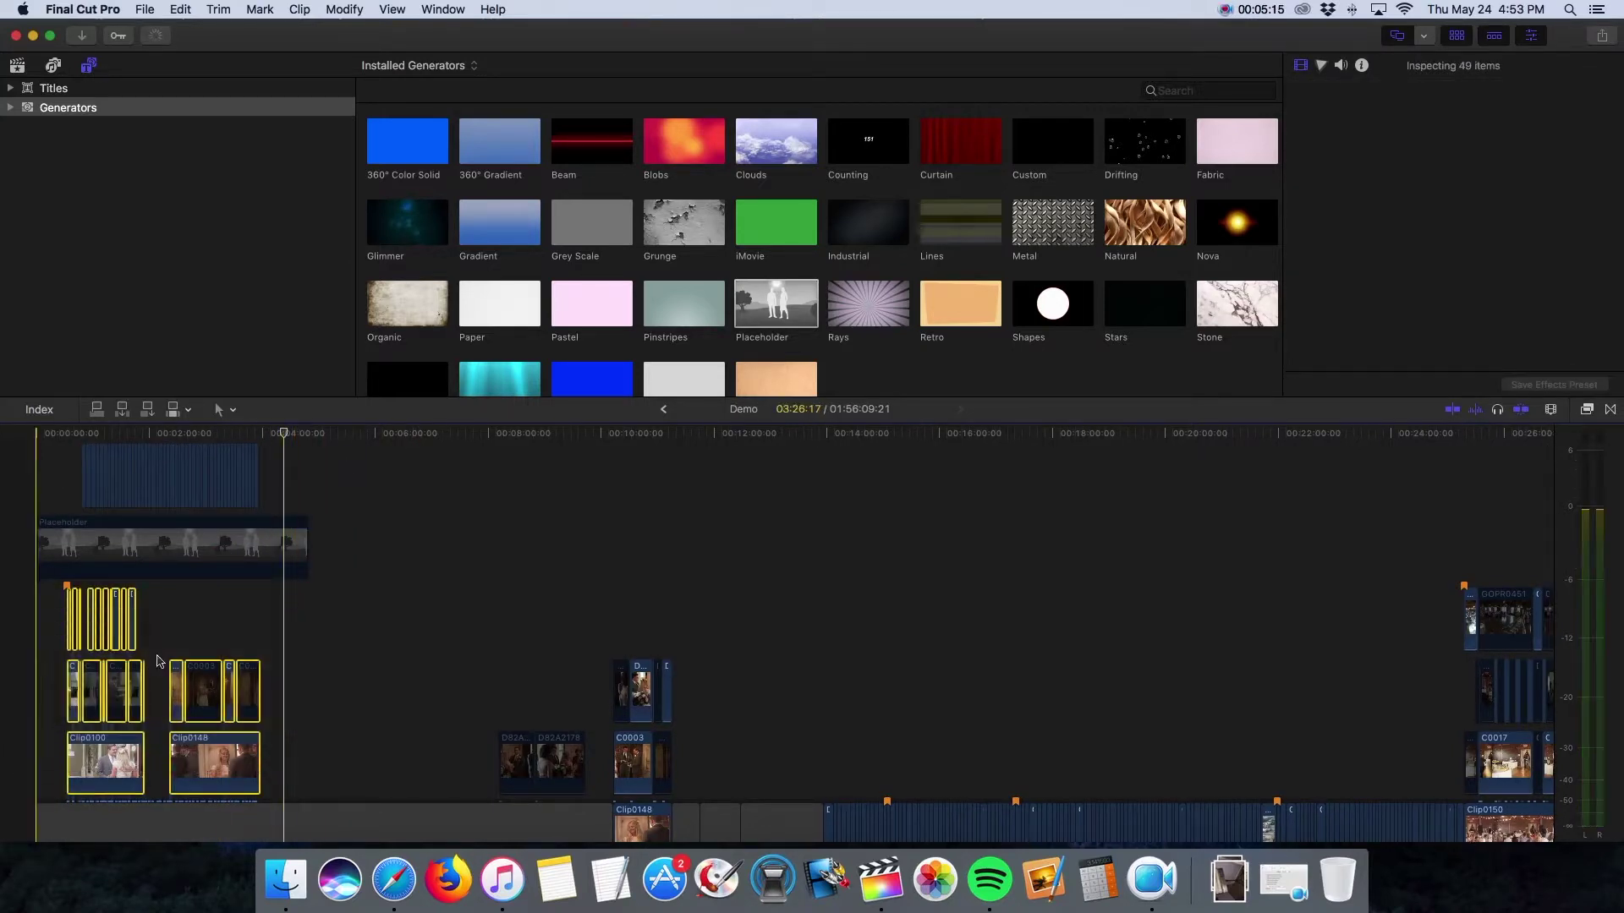
pyautogui.click(252, 597)
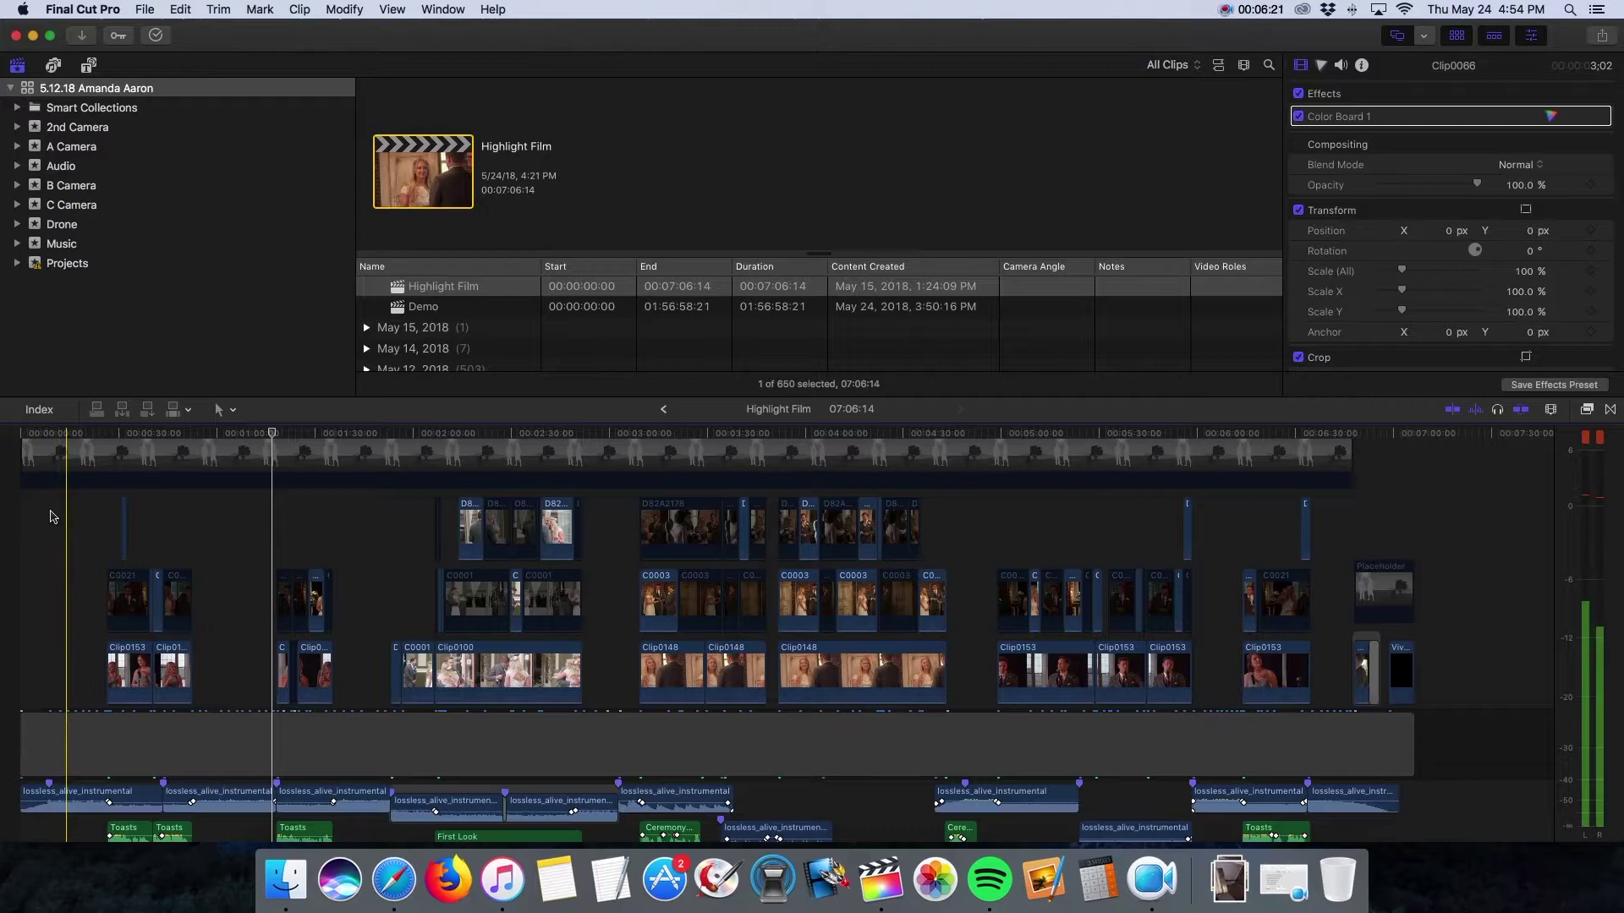
# Examine the layers of the Highlight Film project: story clips beneath the placeholder, B-roll above it, and music and dialogue audio below
pyautogui.moveTo(61, 514); pyautogui.dragTo(757, 596)
pyautogui.moveTo(1386, 646); pyautogui.dragTo(1407, 651)
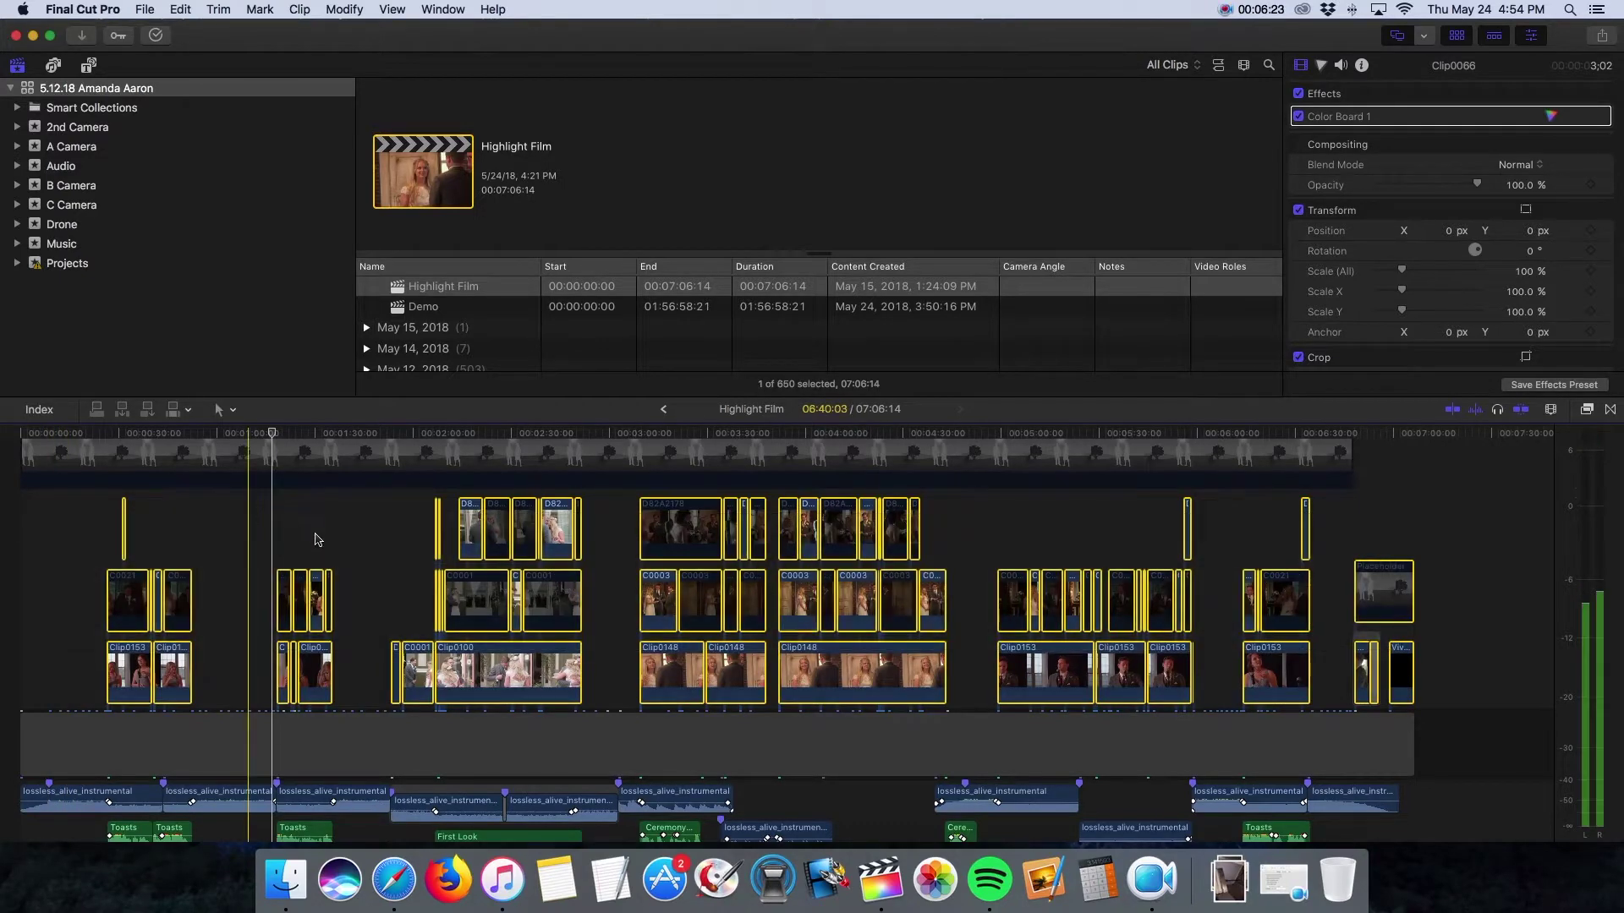
pyautogui.click(314, 533)
pyautogui.click(330, 461)
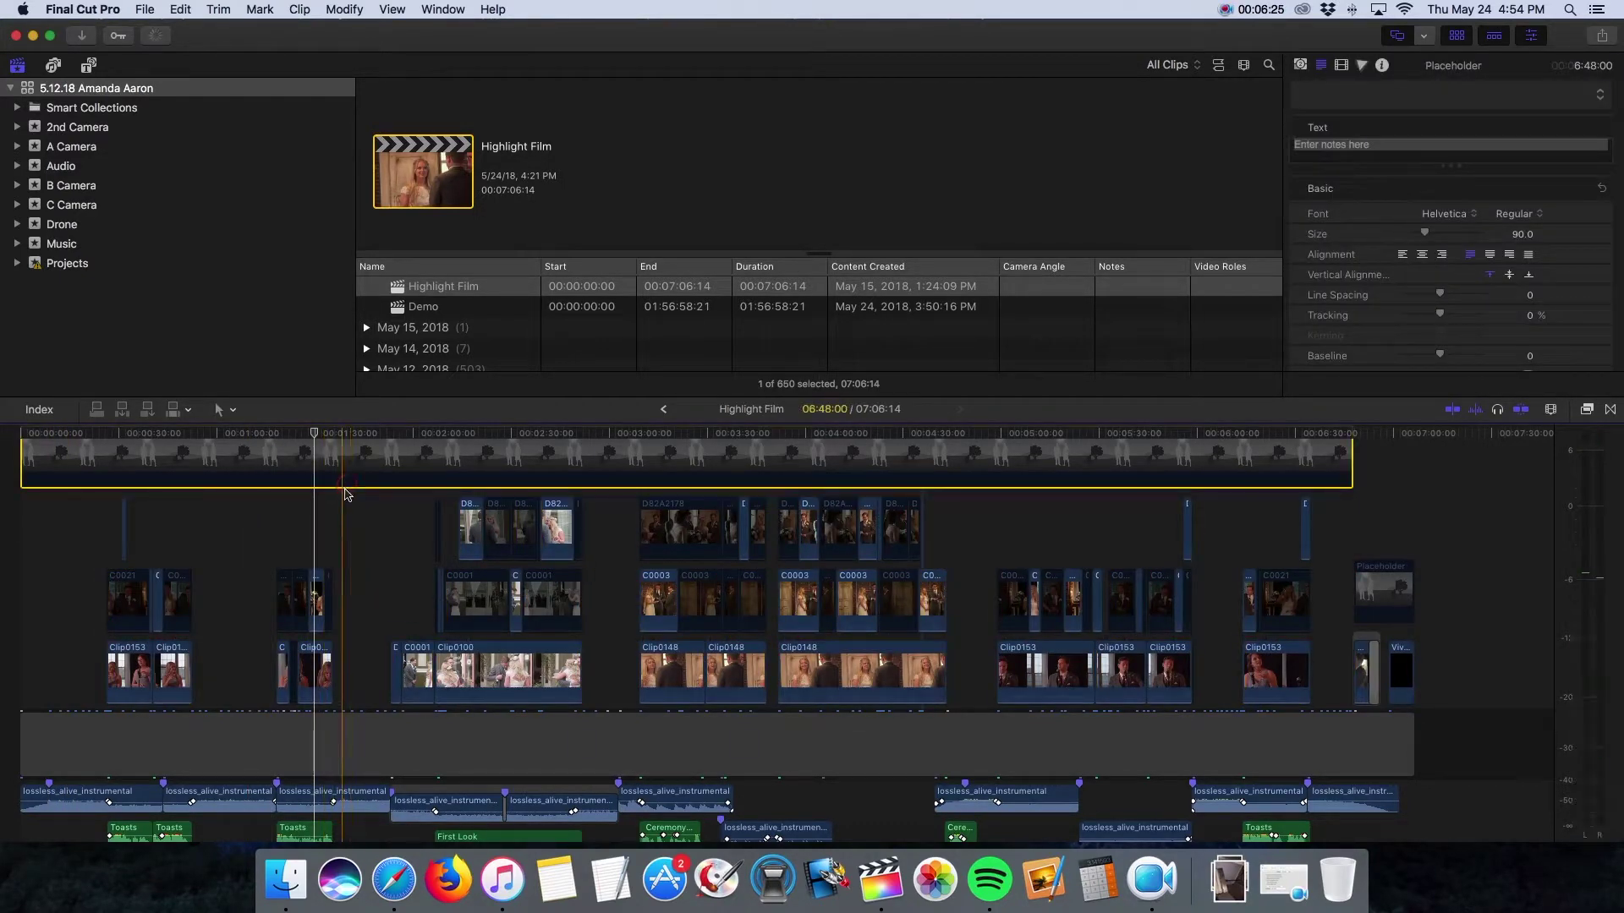
pyautogui.scroll(4, 344, 501)
pyautogui.scroll(3, 344, 500)
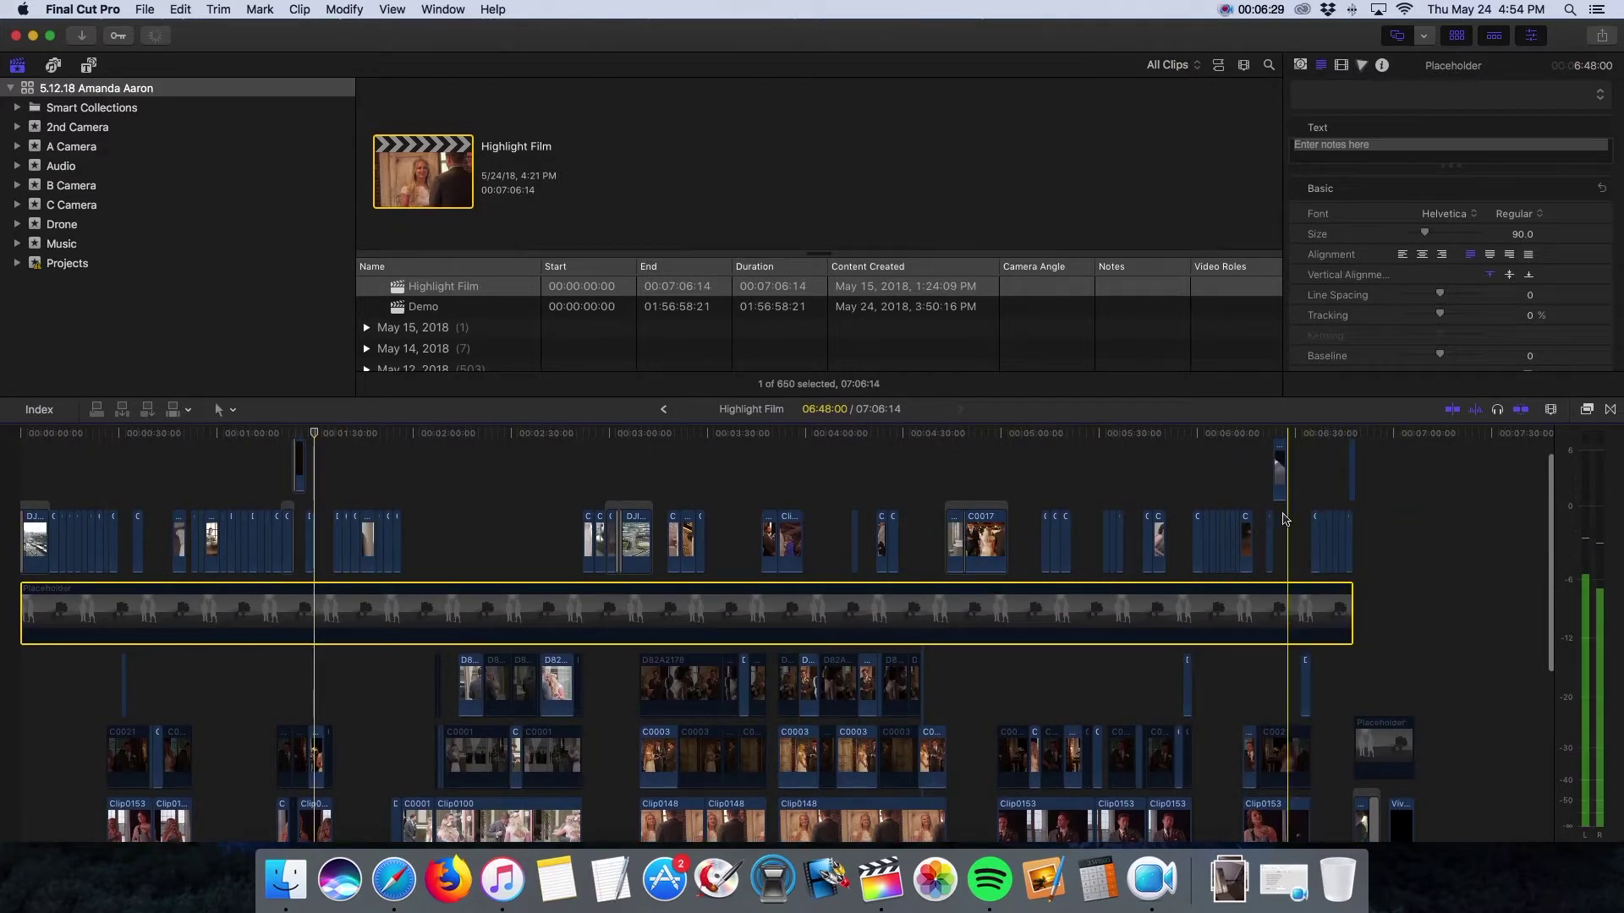
pyautogui.scroll(-5, 592, 545)
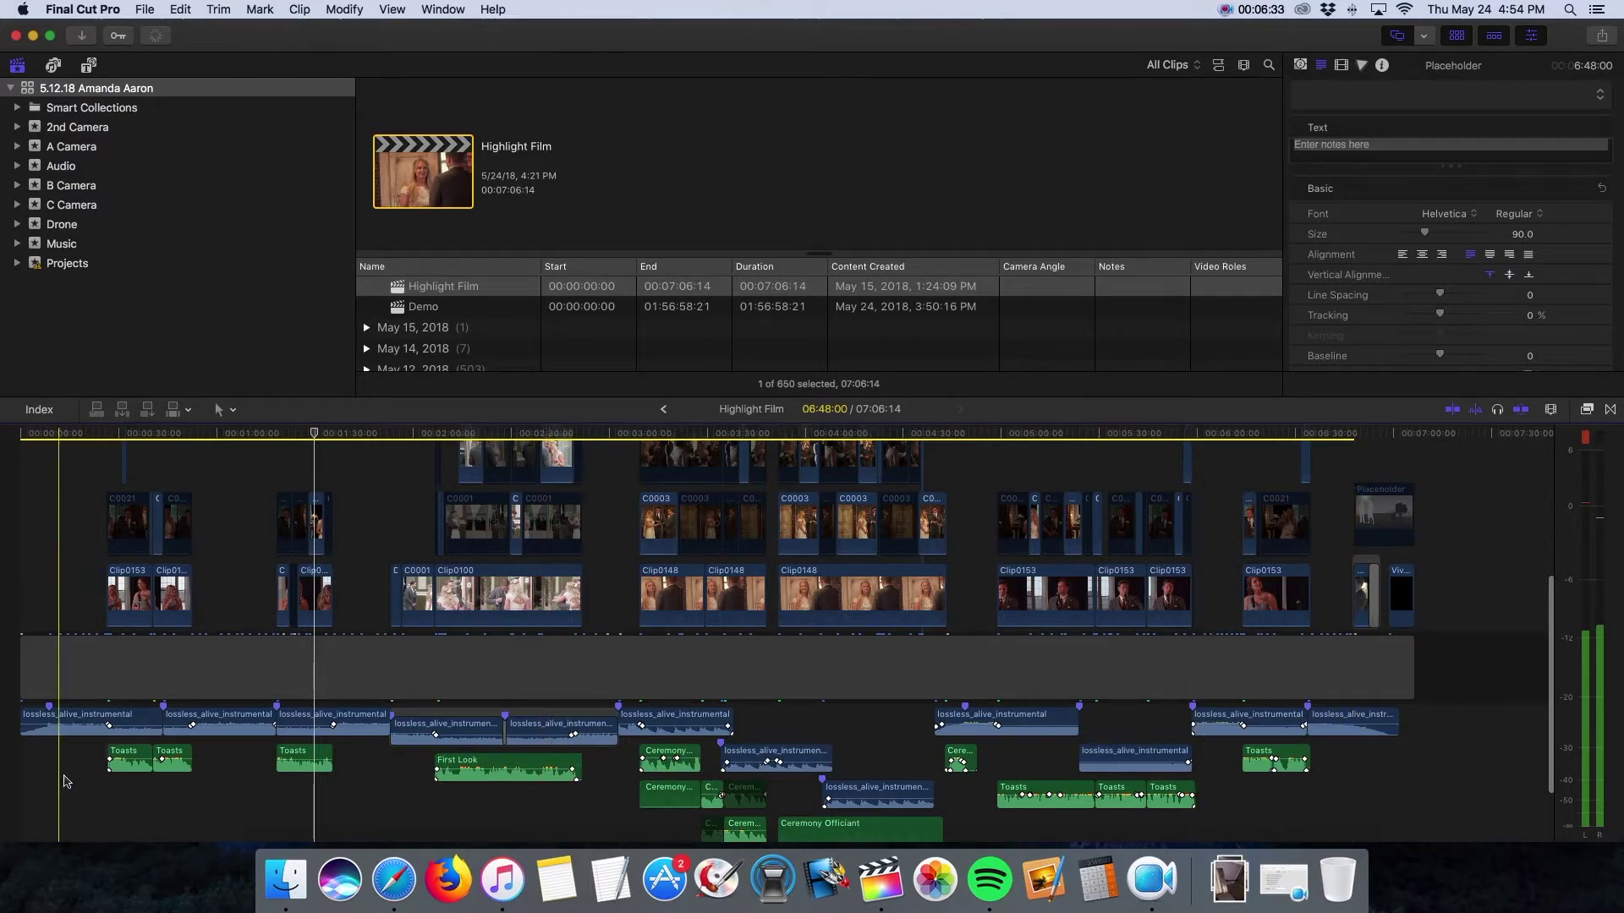
pyautogui.moveTo(165, 754)
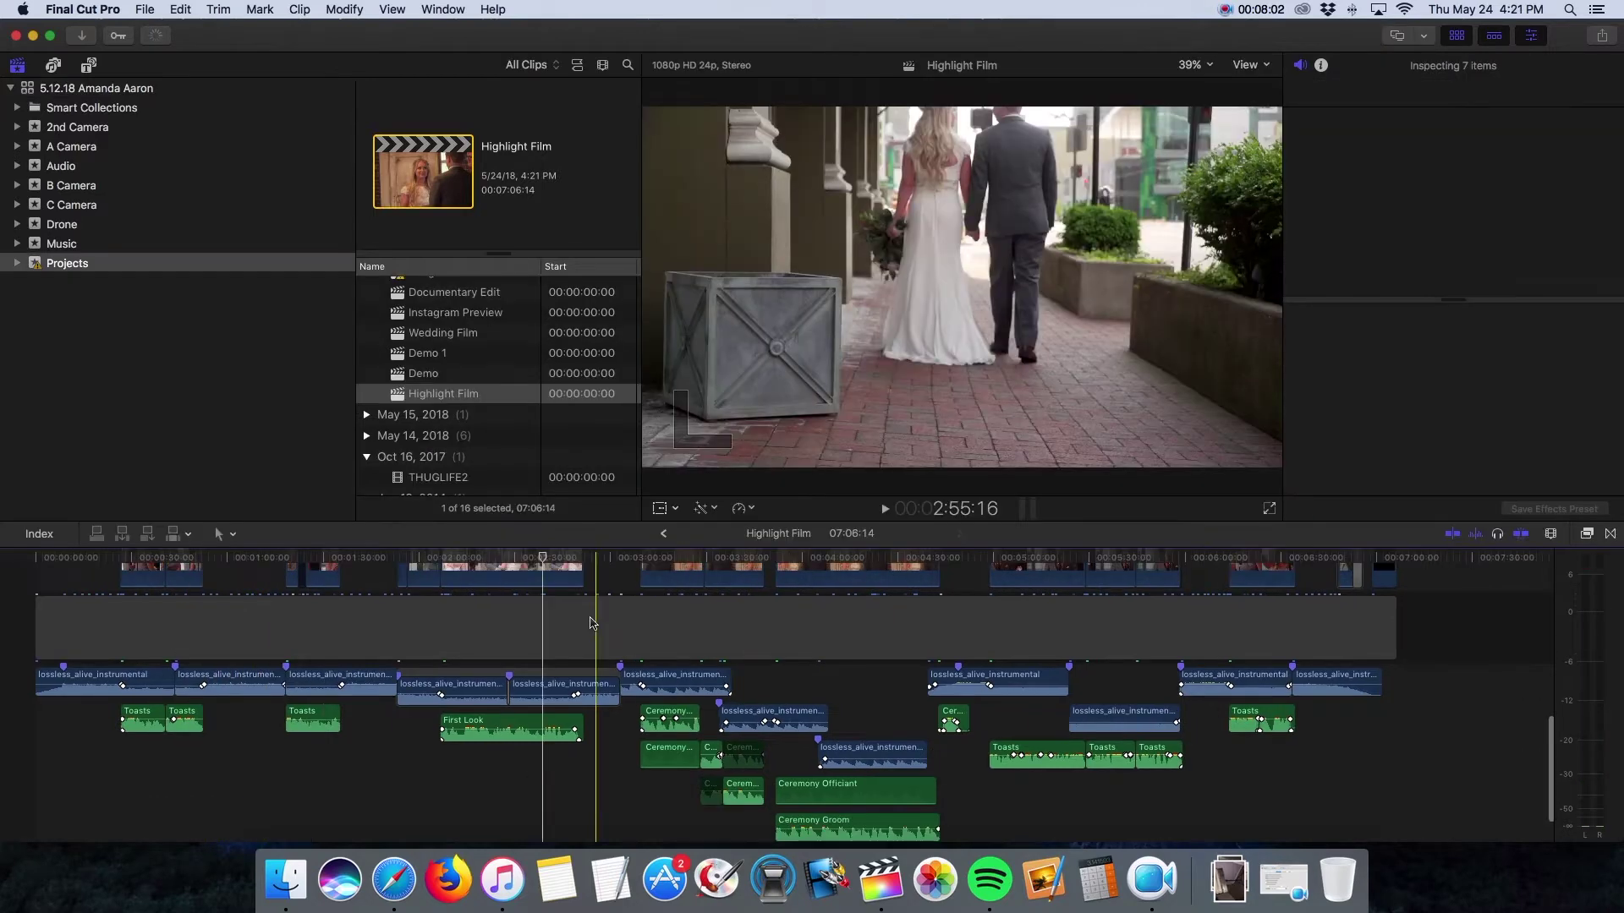
# Try shifting the first Clip0153 section with its connected clips about 3 seconds earlier in the Highlight Film, and undo the move
pyautogui.click(592, 625)
pyautogui.scroll(3, 440, 630)
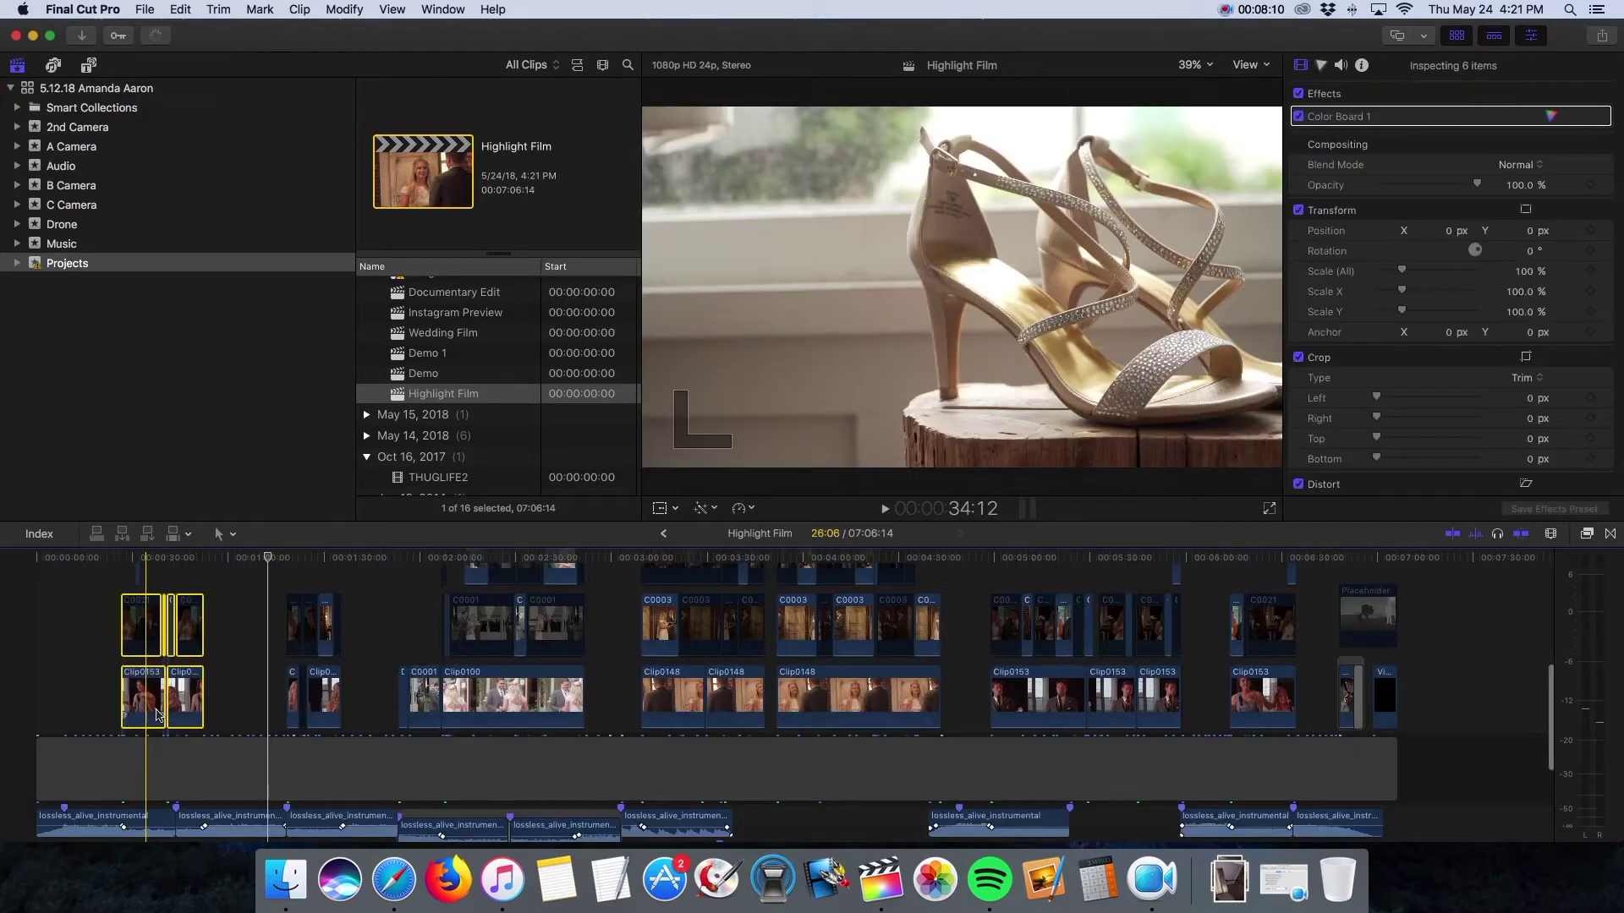
pyautogui.click(223, 713)
pyautogui.moveTo(214, 696); pyautogui.dragTo(81, 611)
pyautogui.moveTo(141, 711); pyautogui.dragTo(135, 711)
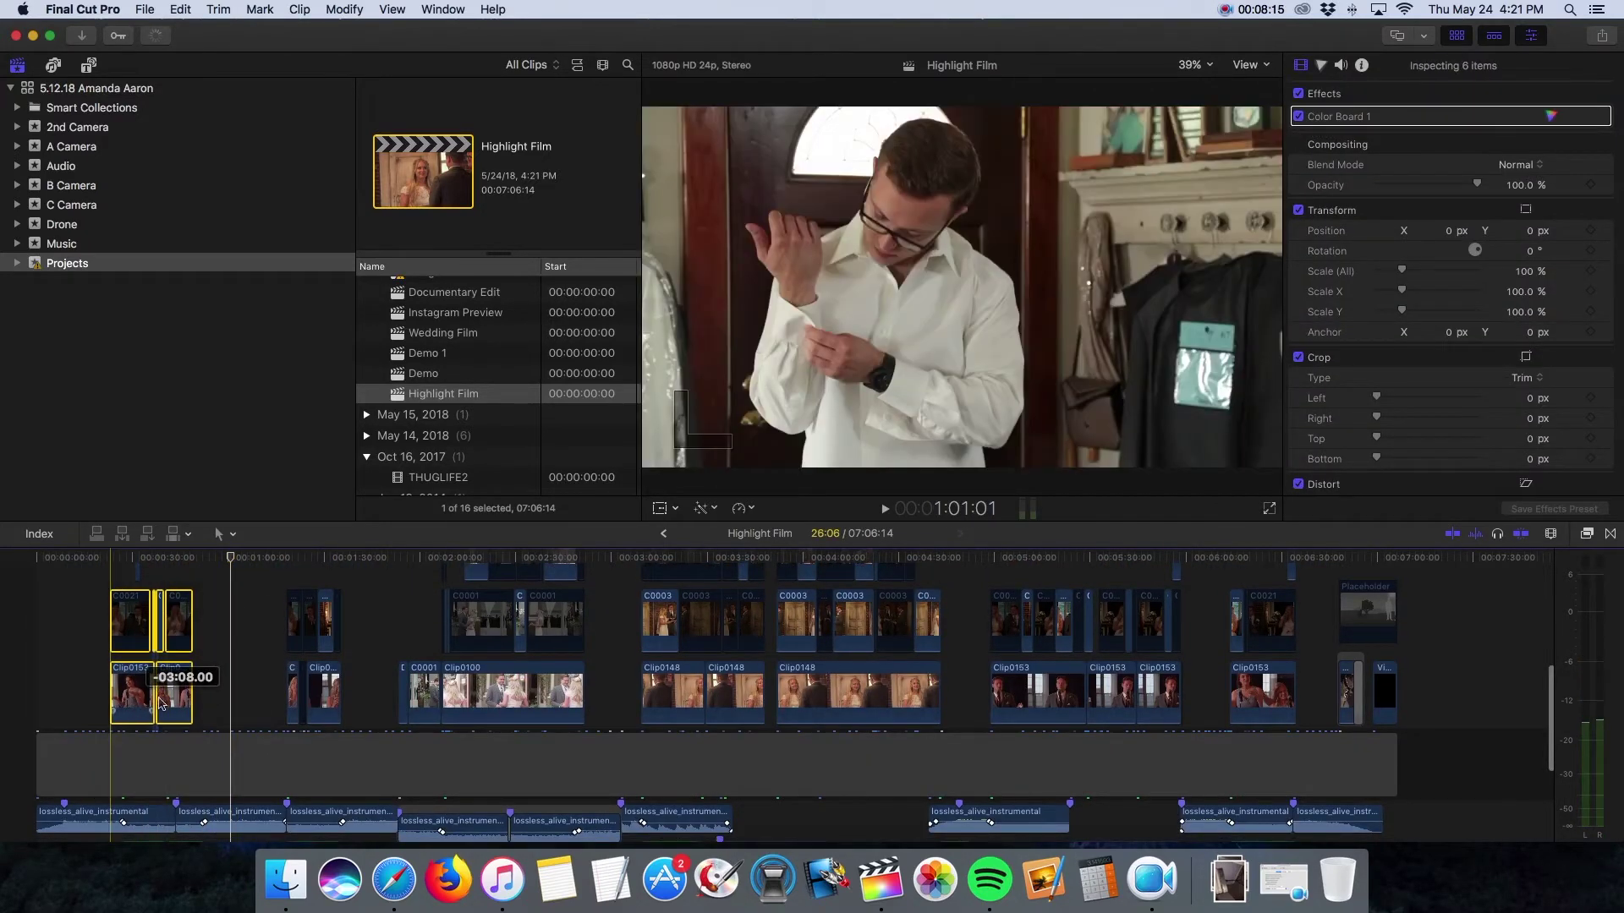
pyautogui.press('super+z')
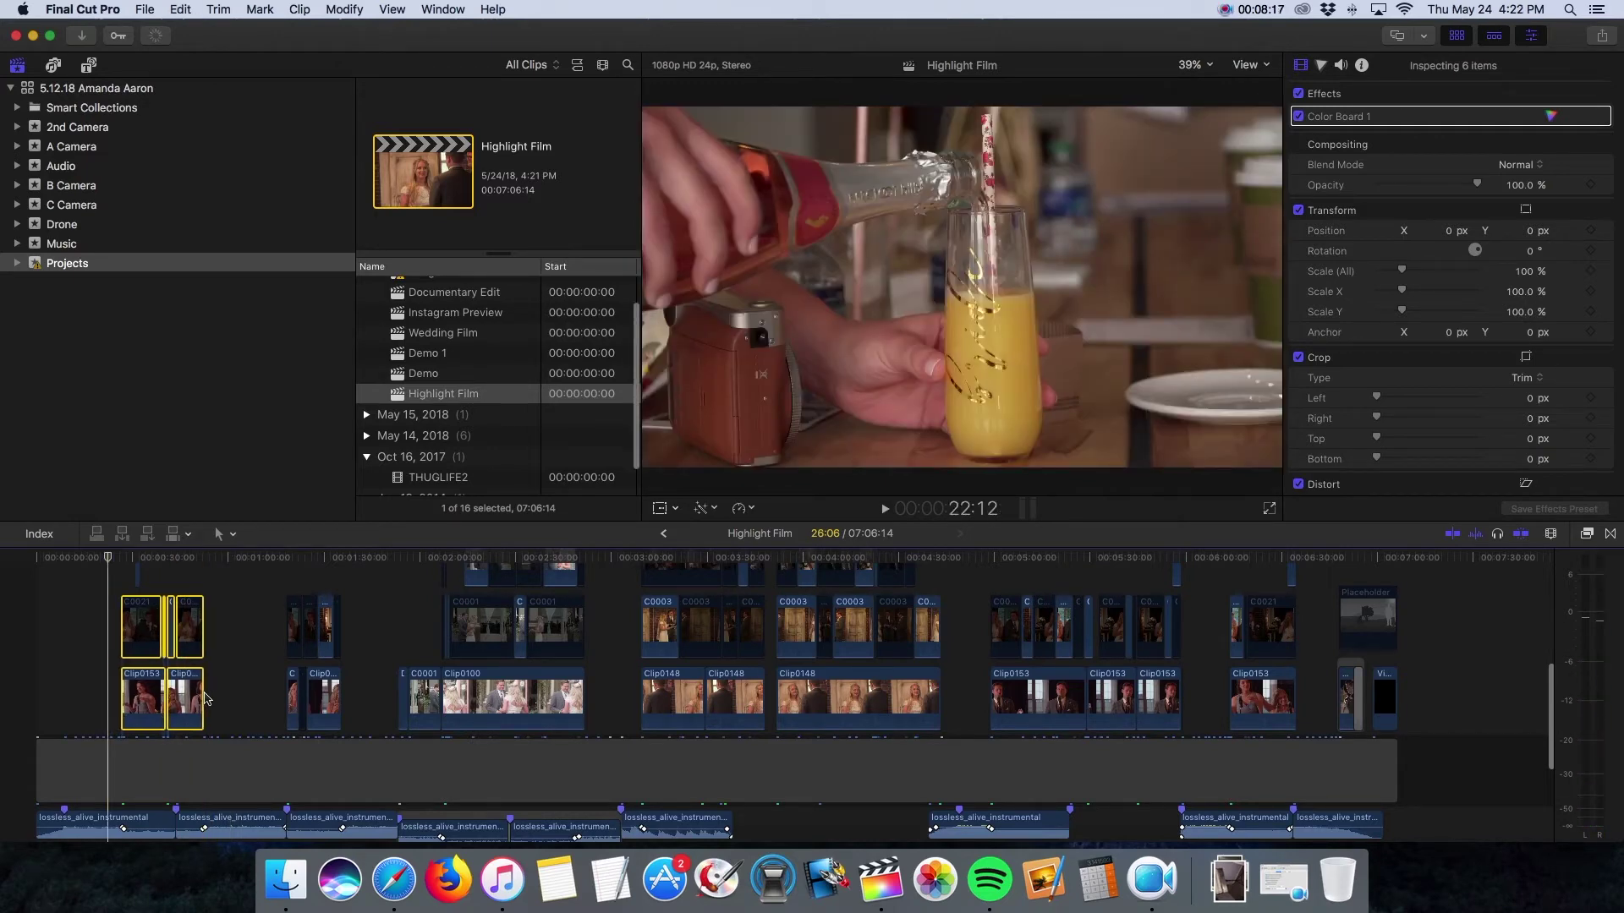